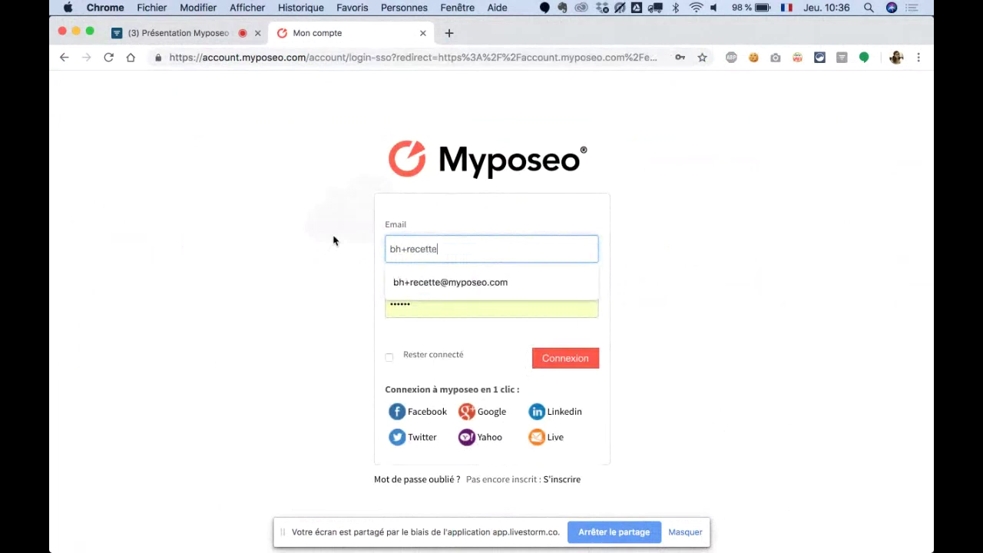
Step: Sign in with the saved account e-mail and password, keeping Rester connecté ticked
left_click(409, 270)
left_click(389, 305)
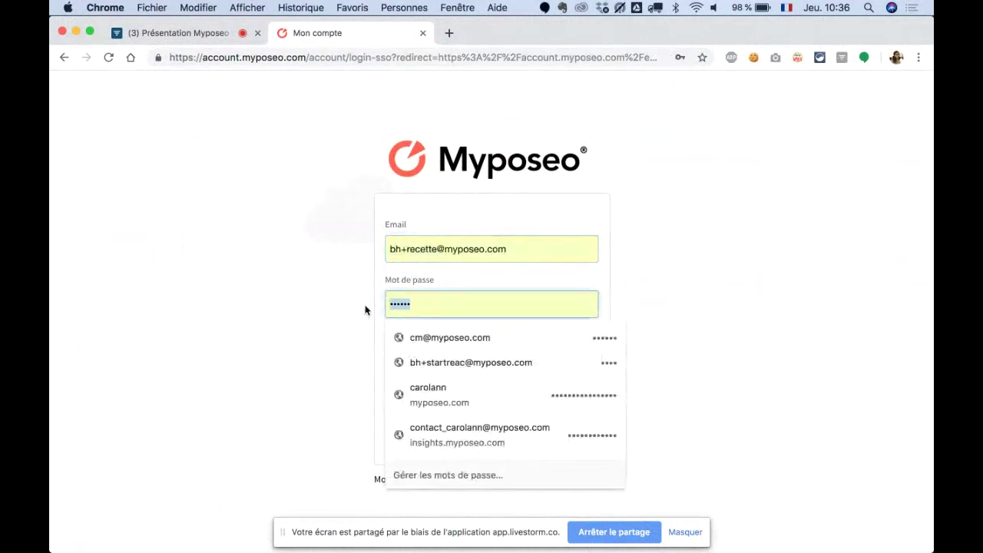
type("•••••••")
left_click(388, 361)
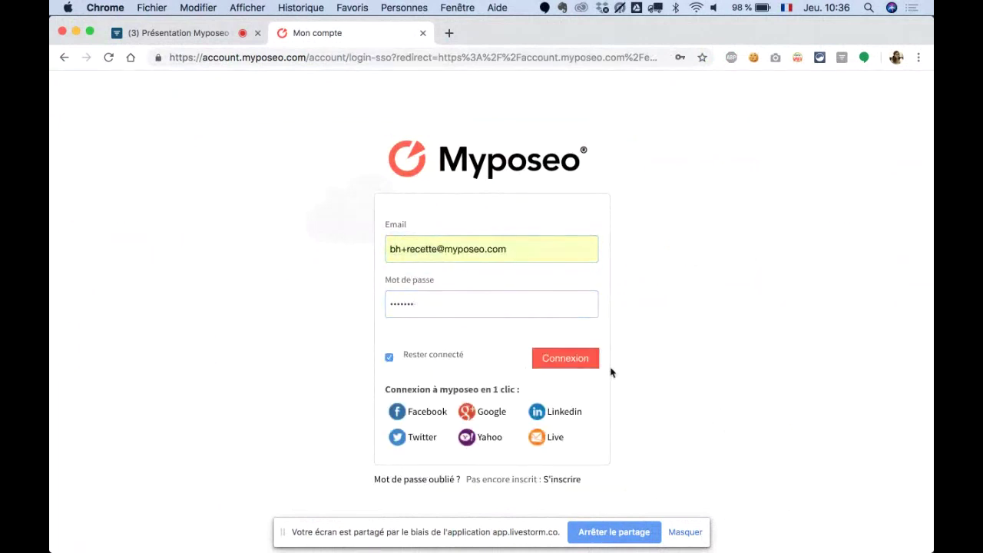
left_click(585, 367)
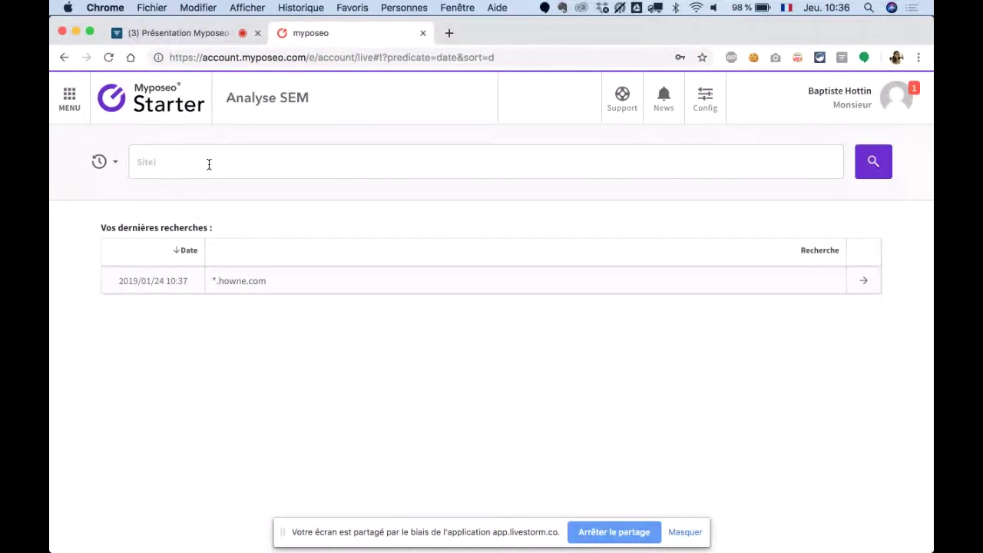
Step: Enter howne.com in Site and pick *.howne.com as the main site
left_click(208, 163)
type("h")
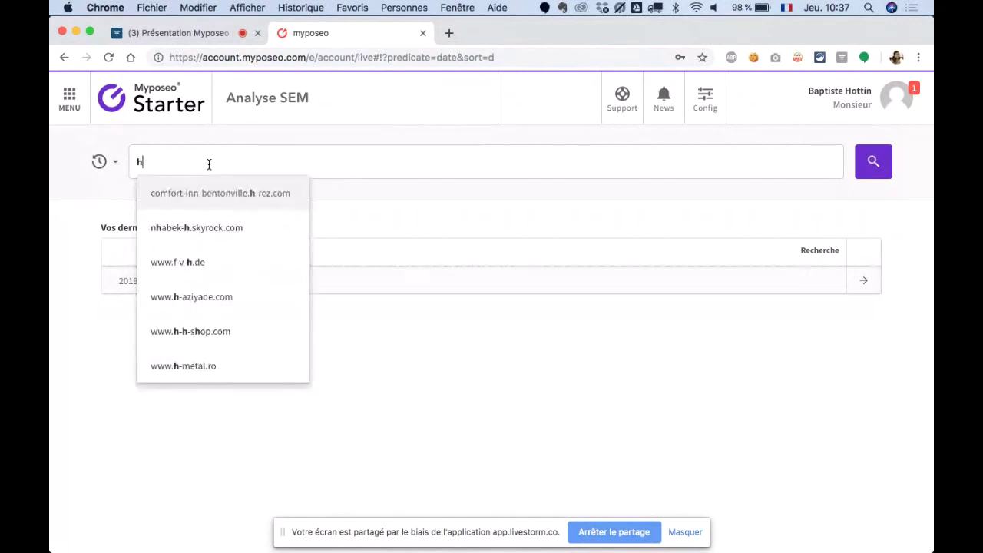
type("owne.com")
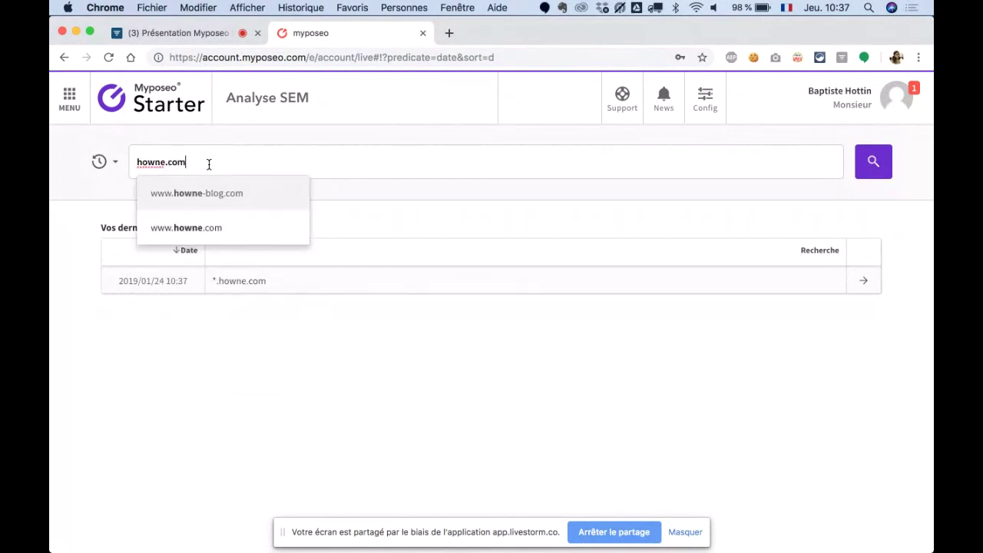
left_click(211, 196)
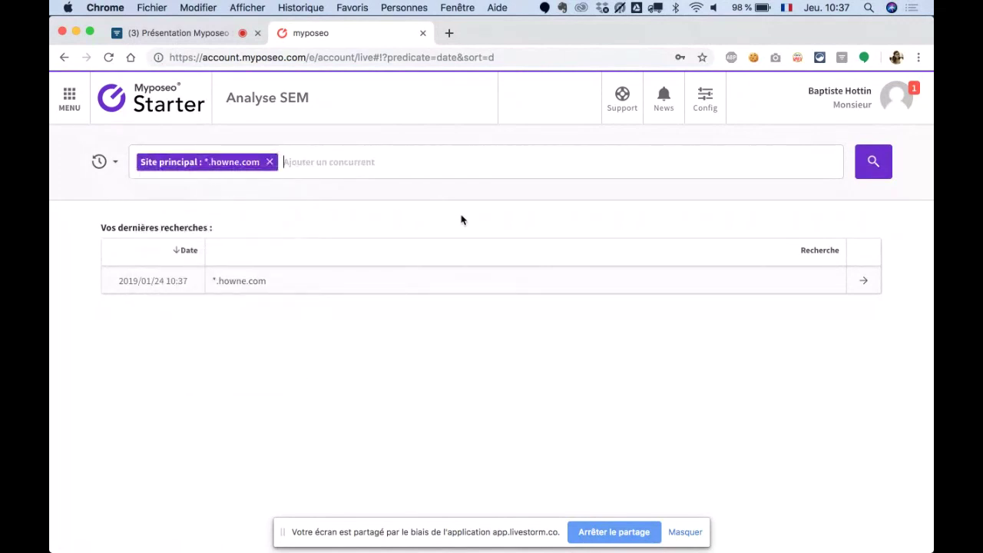
Step: Run the analysis for *.howne.com and scroll through its 176 SEO keywords
left_click(871, 167)
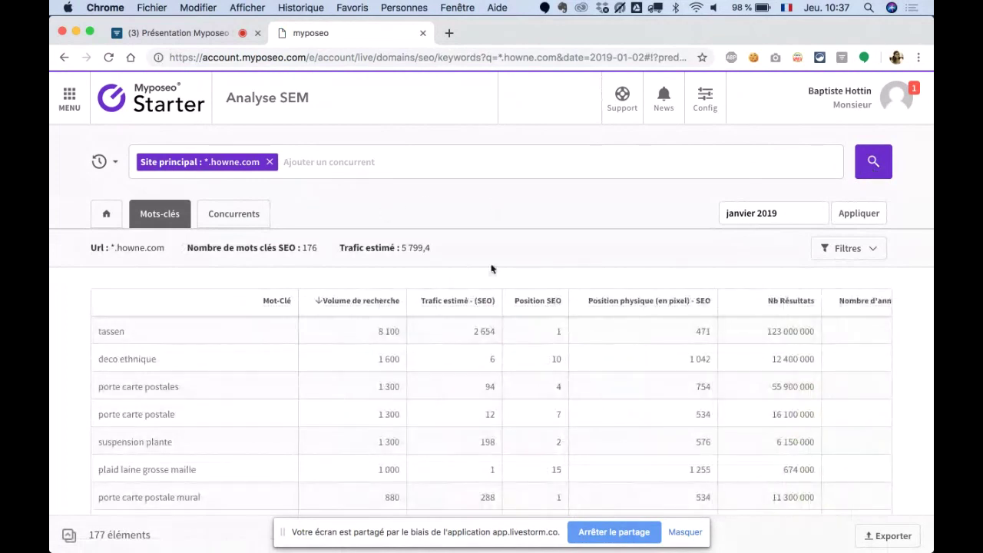
scroll(504, 267, "down", 1)
scroll(503, 267, "down", 1)
scroll(504, 267, "down", 5)
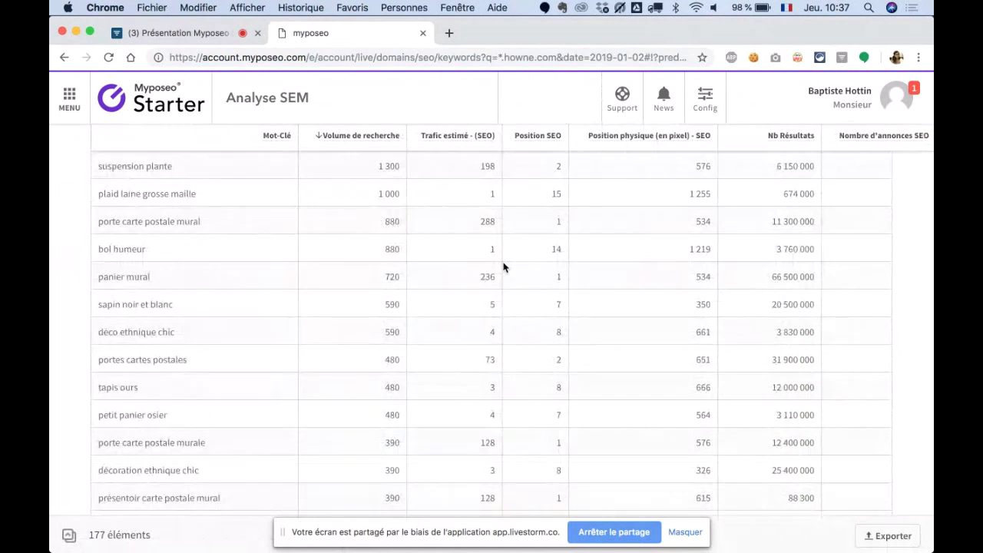
scroll(479, 228, "down", 3)
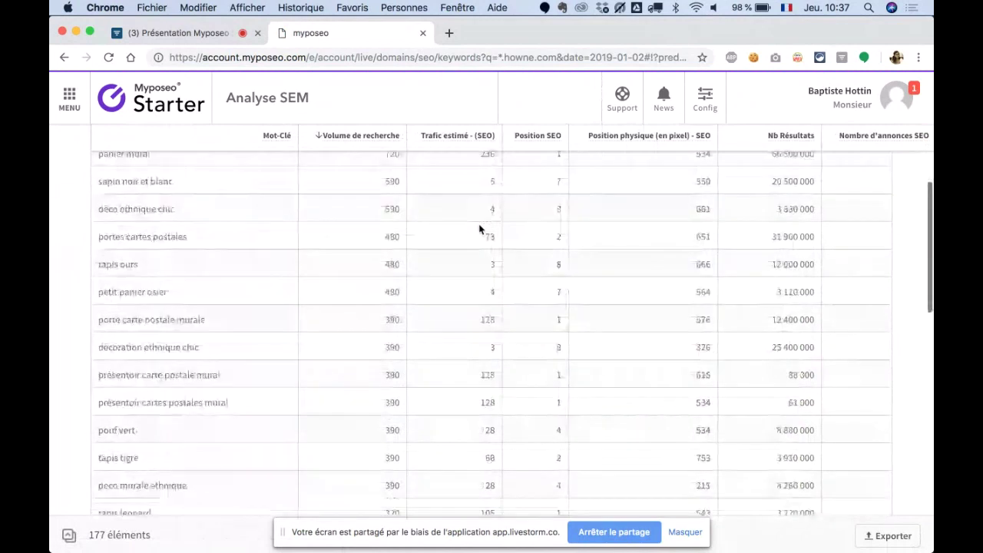
scroll(479, 229, "down", 10)
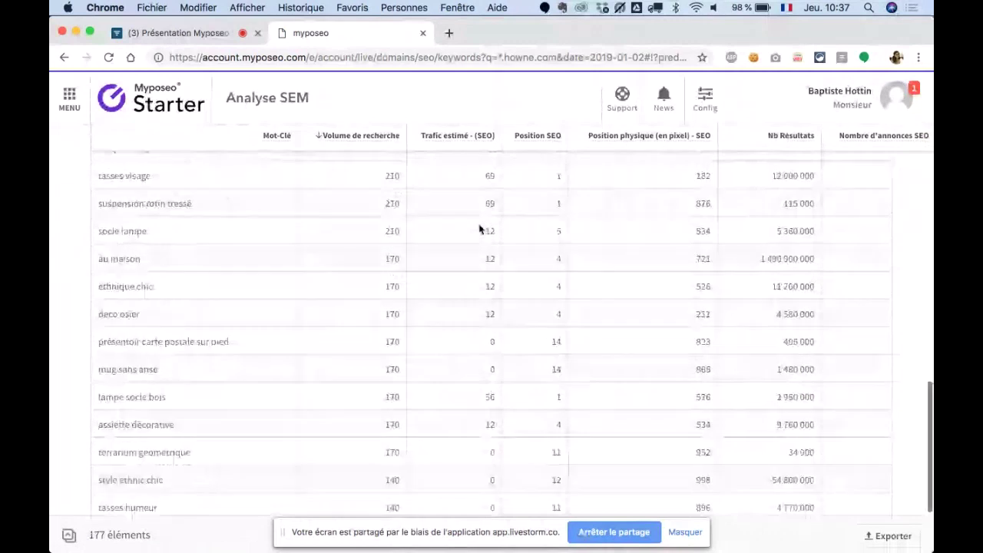
scroll(479, 229, "up", 20)
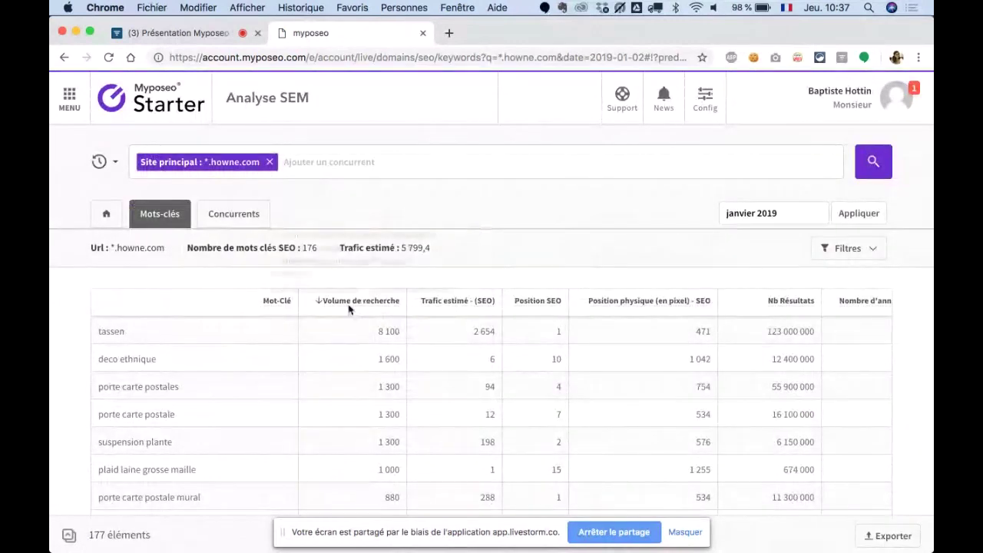
Step: Review the Mots-clés column headers, then bring up the Filtres options
mouse_move(373, 304)
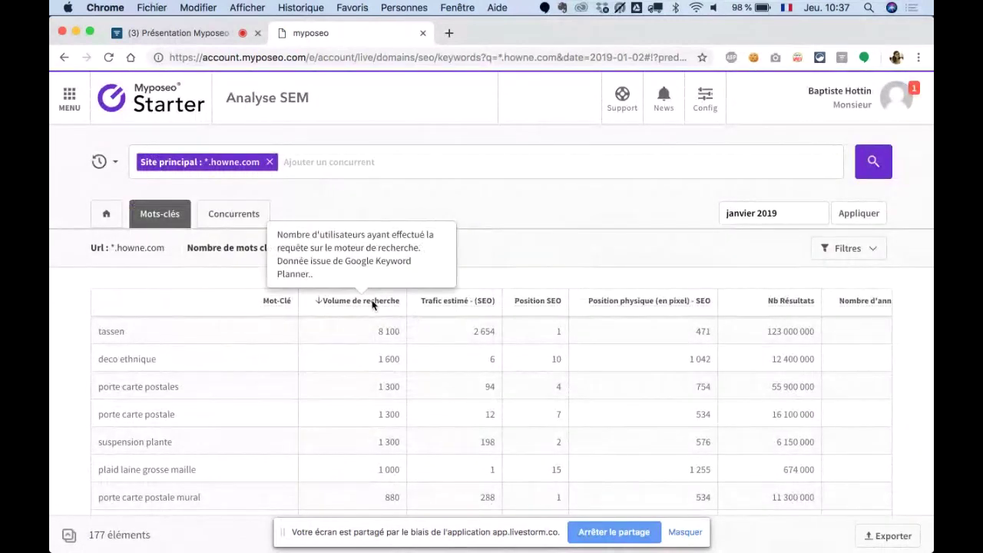
mouse_move(453, 305)
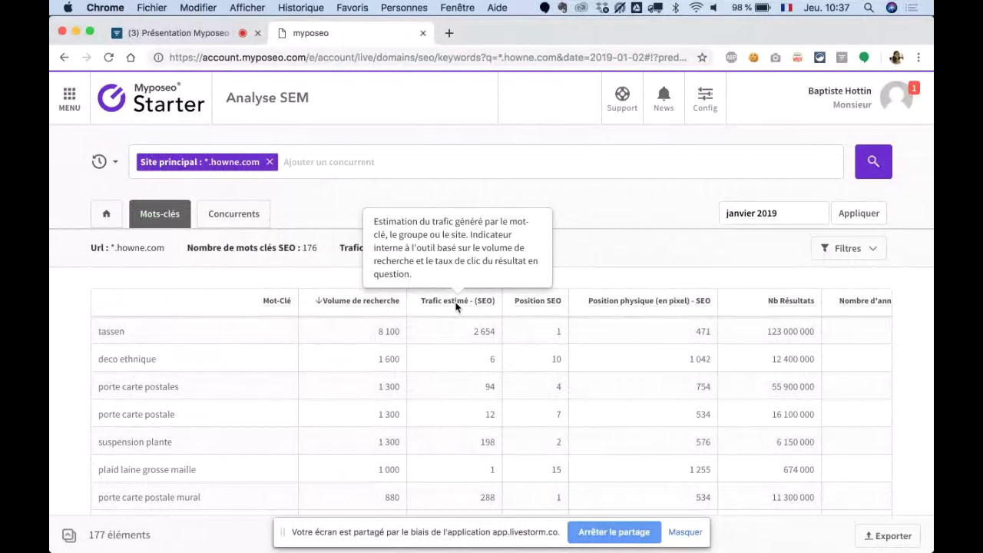
mouse_move(542, 307)
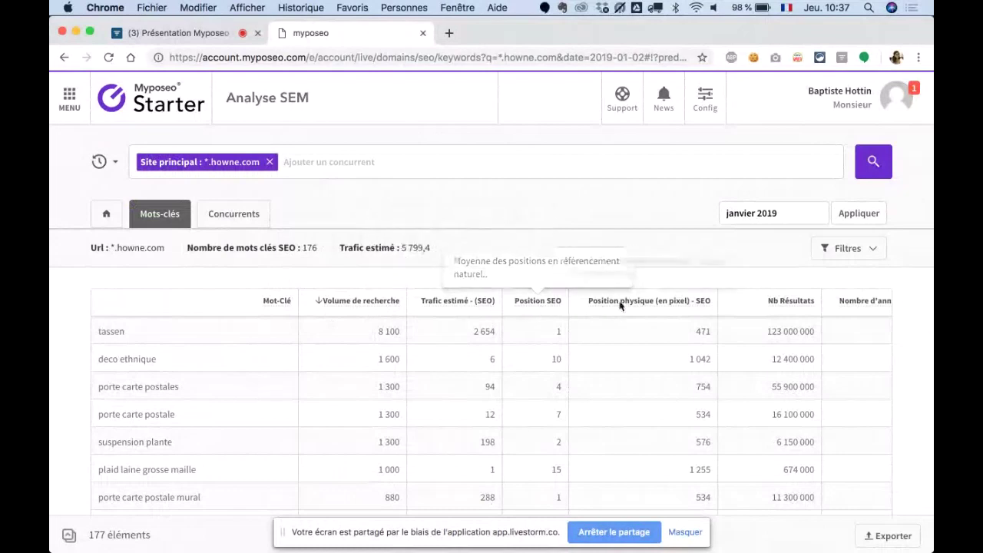
mouse_move(630, 303)
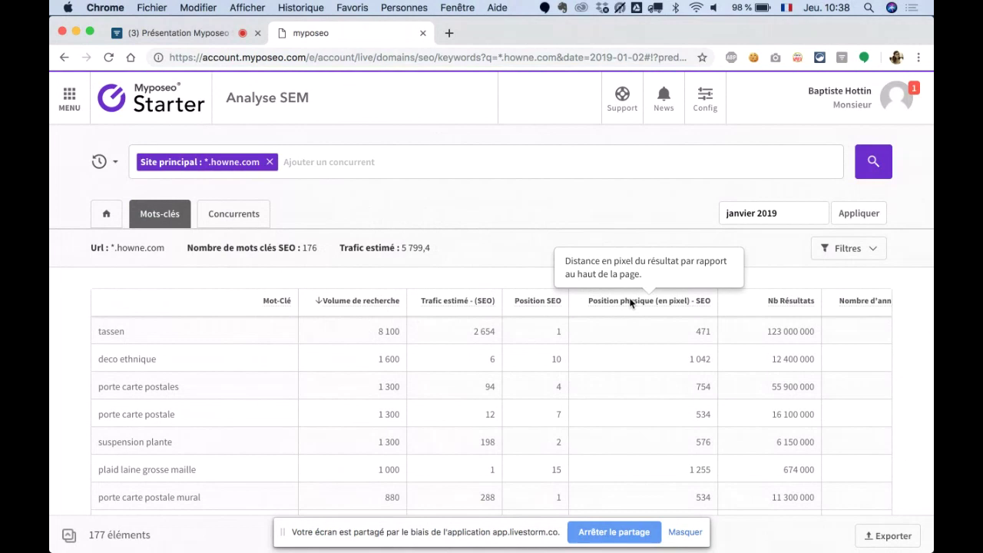
left_click(873, 253)
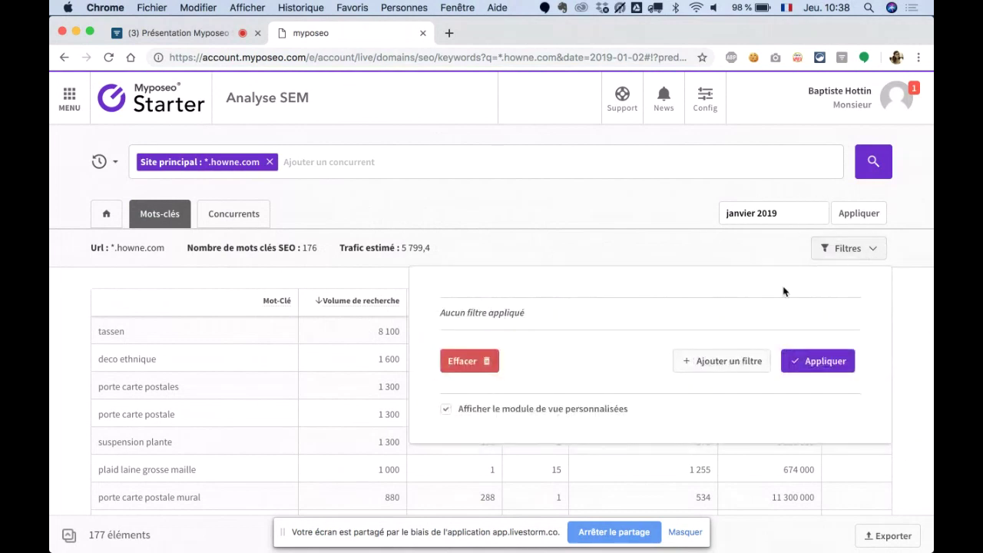
Step: Apply an include filter on Volume de recherche from 100 to 10000, leaving 56 keywords
left_click(727, 361)
left_click(476, 322)
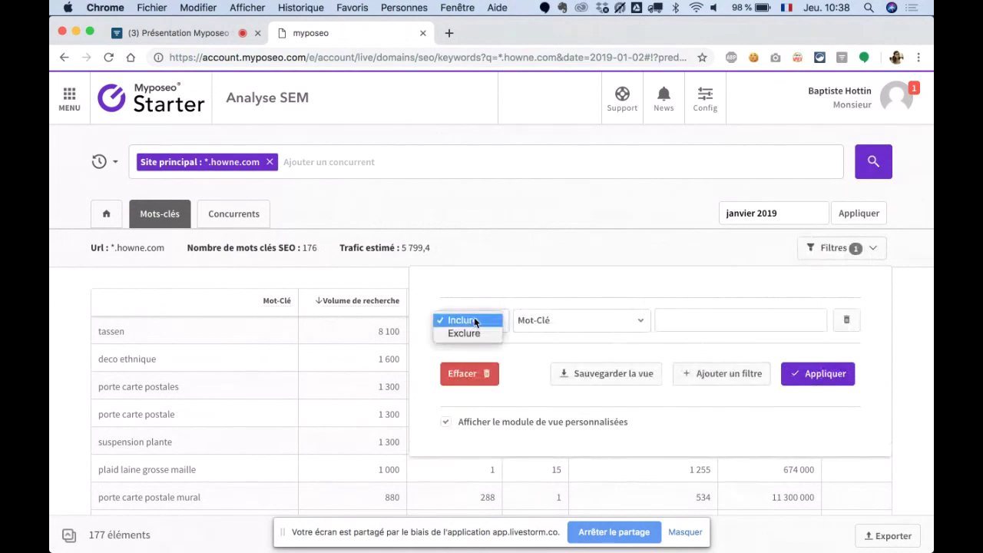
left_click(475, 321)
left_click(545, 321)
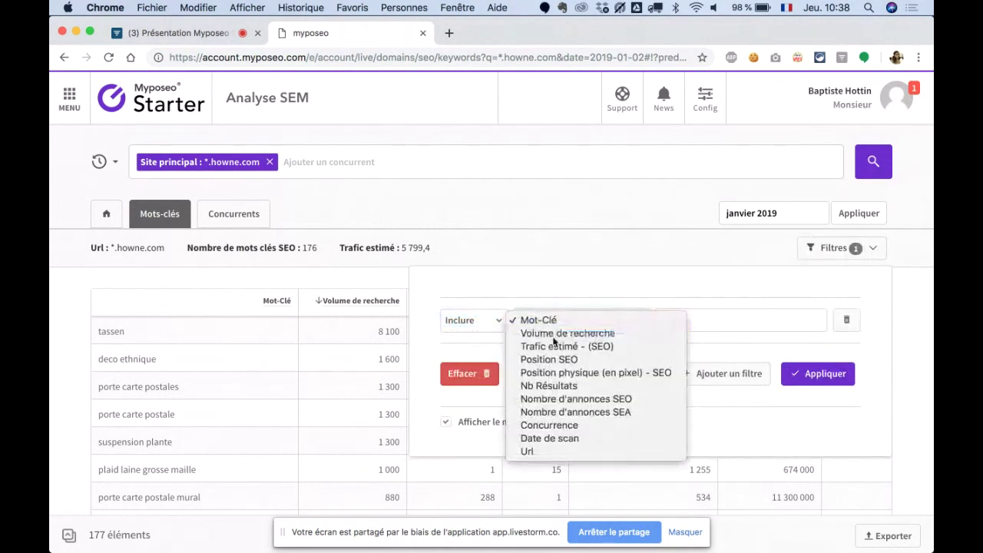
left_click(546, 332)
left_click(694, 321)
type("100")
left_click(789, 320)
type("10000")
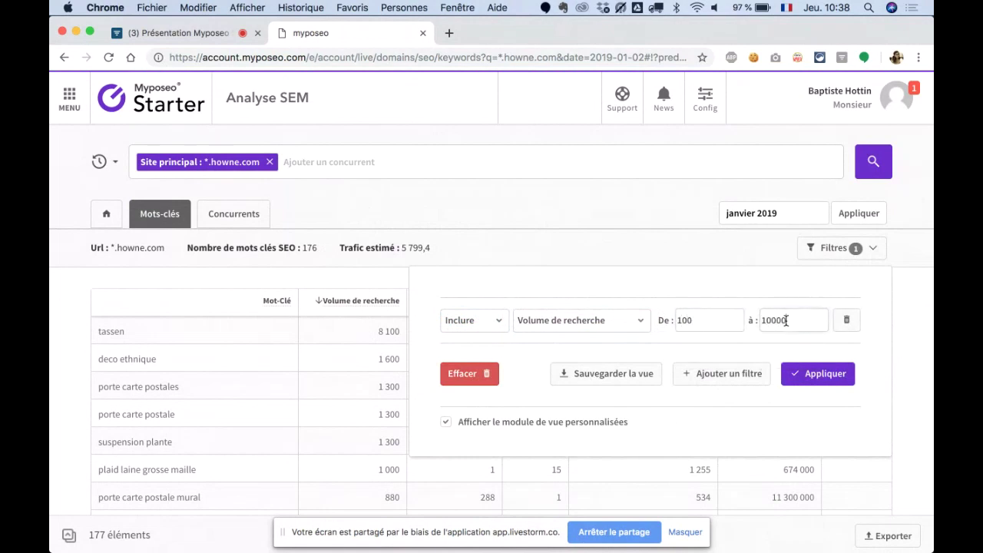
left_click(844, 374)
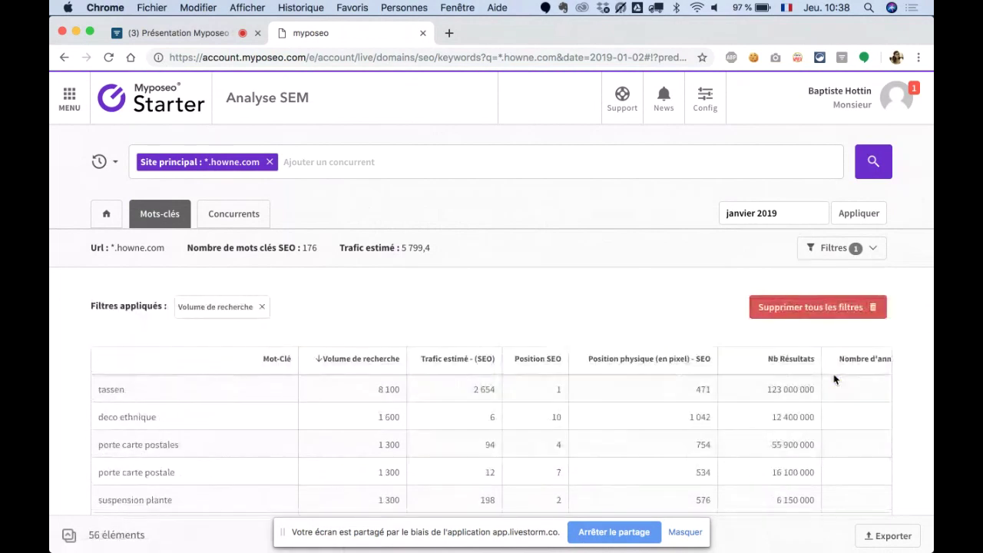
scroll(587, 321, "down", 1)
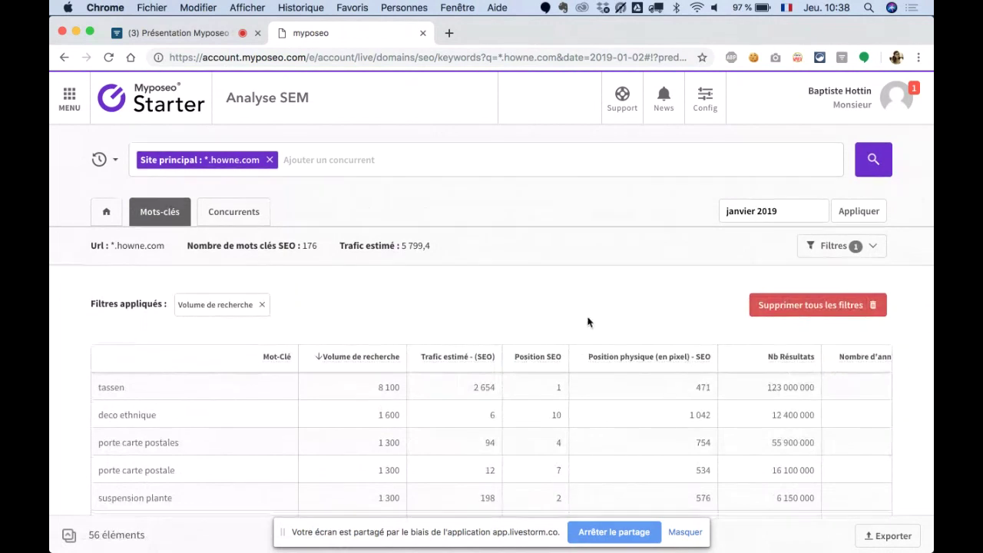
scroll(637, 304, "up", 1)
Step: Browse back two years in the month picker, keeping janvier 2019 as the period
left_click(779, 213)
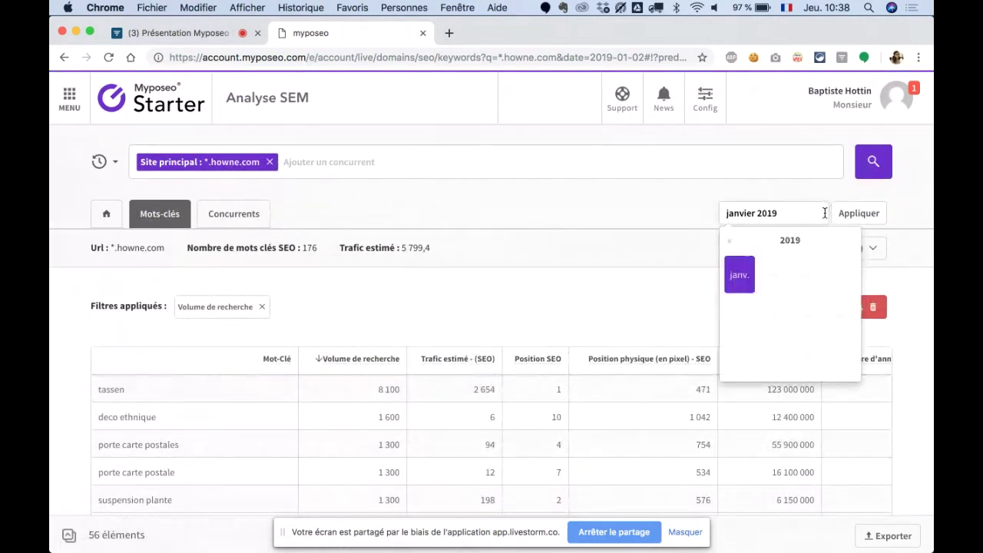
left_click(728, 242)
left_click(728, 242)
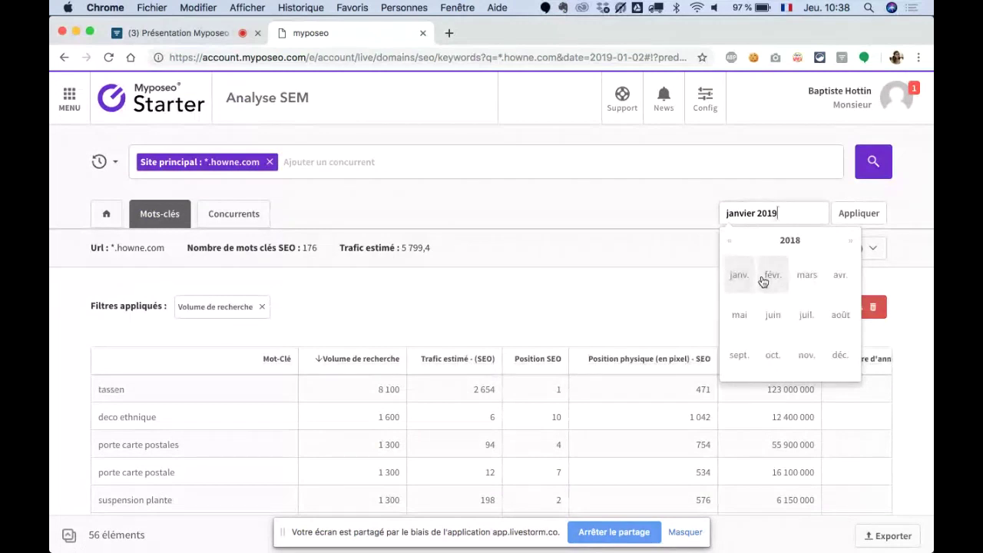
left_click(648, 283)
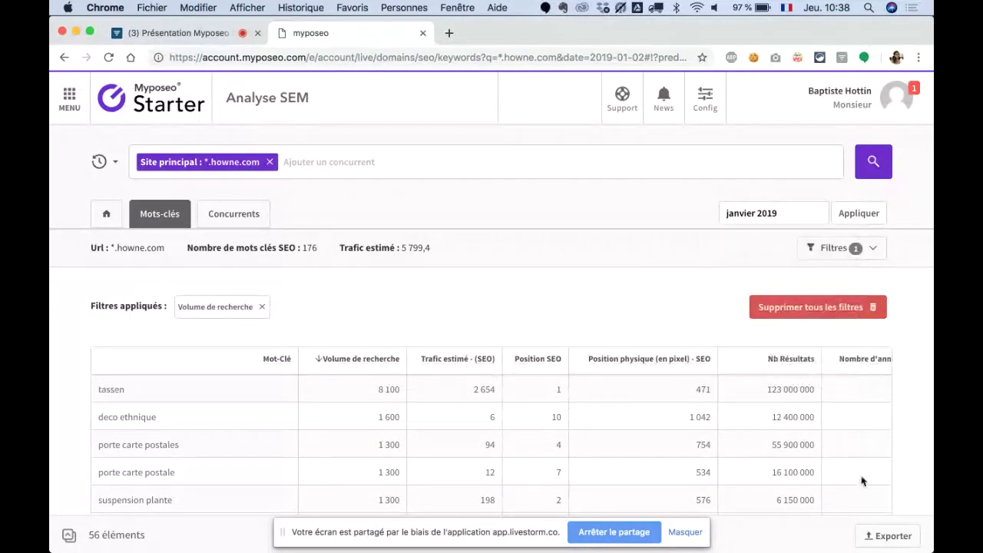
Step: Check the Exporter options without exporting, then go to the Concurrents view
left_click(879, 536)
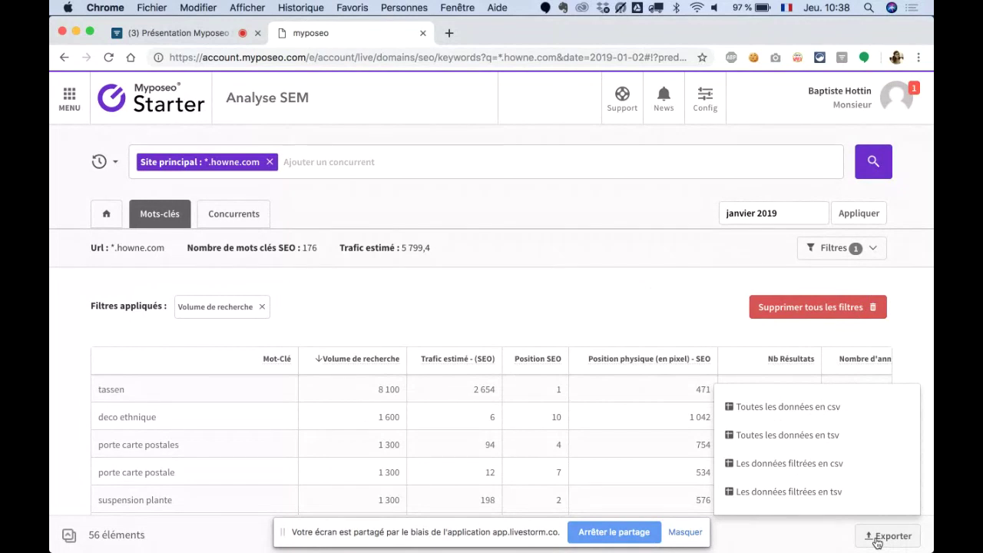
left_click(481, 334)
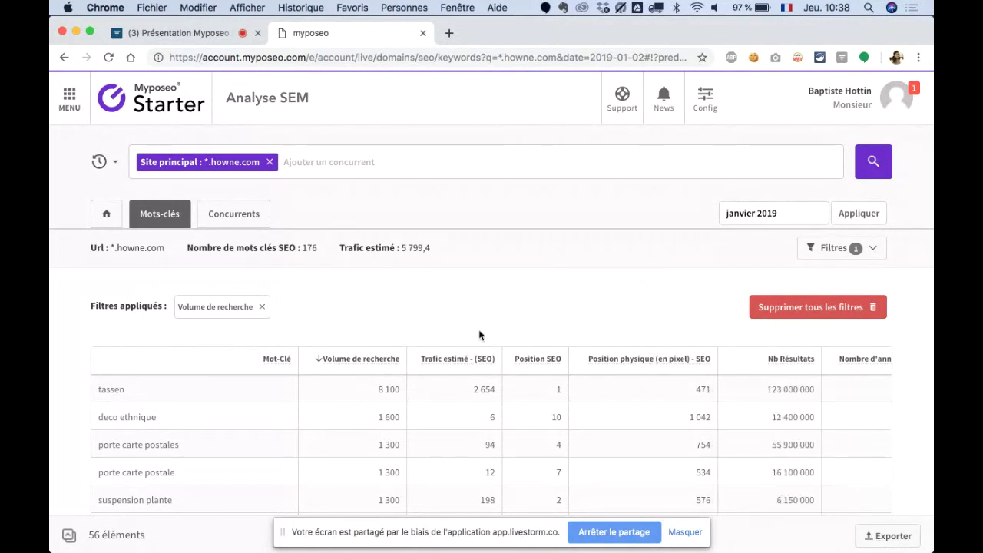
scroll(512, 298, "down", 1)
scroll(513, 297, "up", 1)
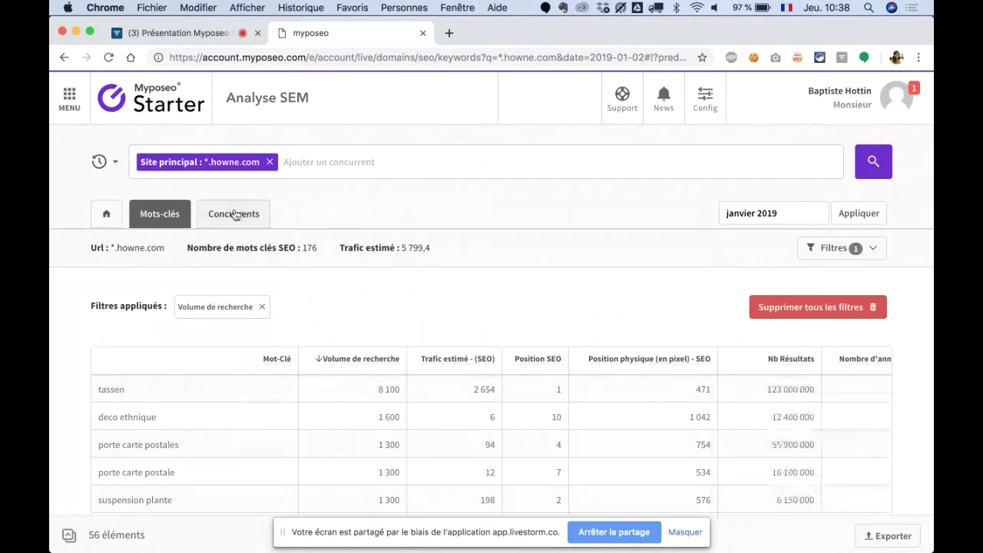
left_click(235, 214)
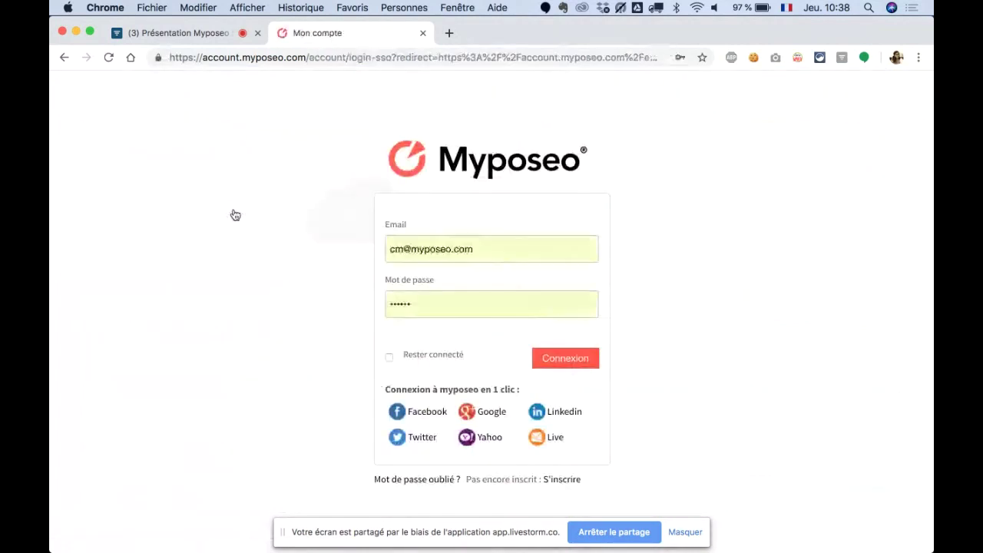
Step: Log in again with the saved account e-mail and password, staying connected
left_click(498, 256)
left_click_drag(499, 256, 360, 248)
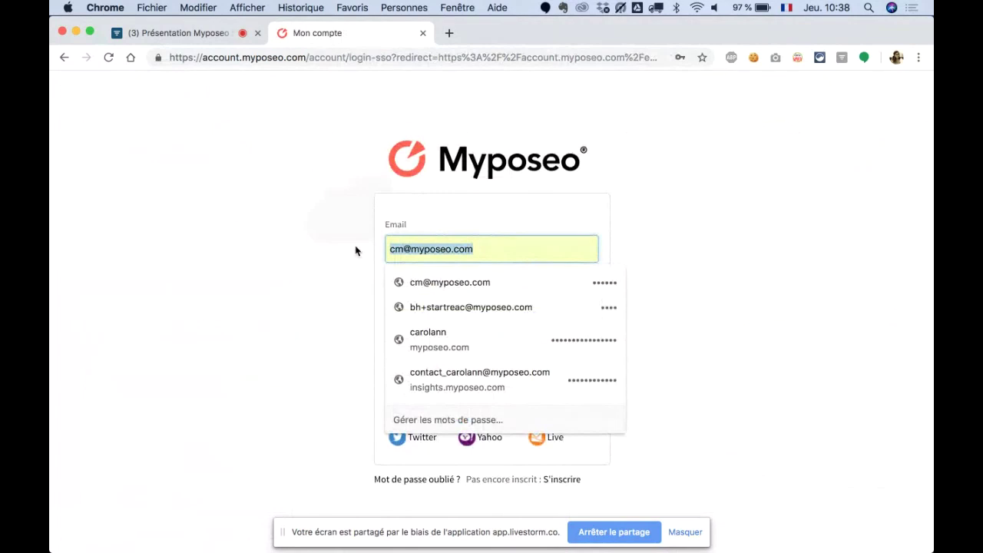
key("Return")
left_click_drag(474, 248, 342, 256)
type("bh")
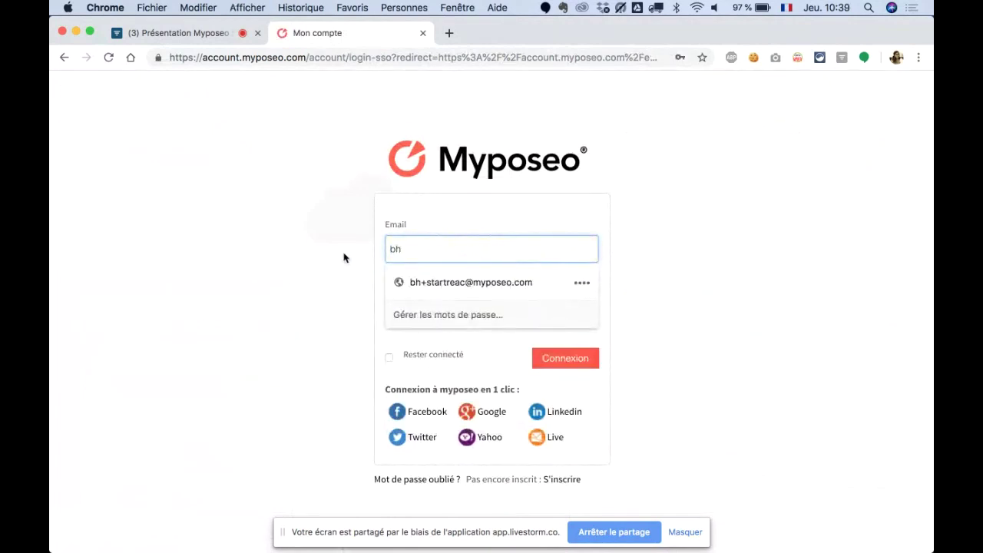
type("+rect")
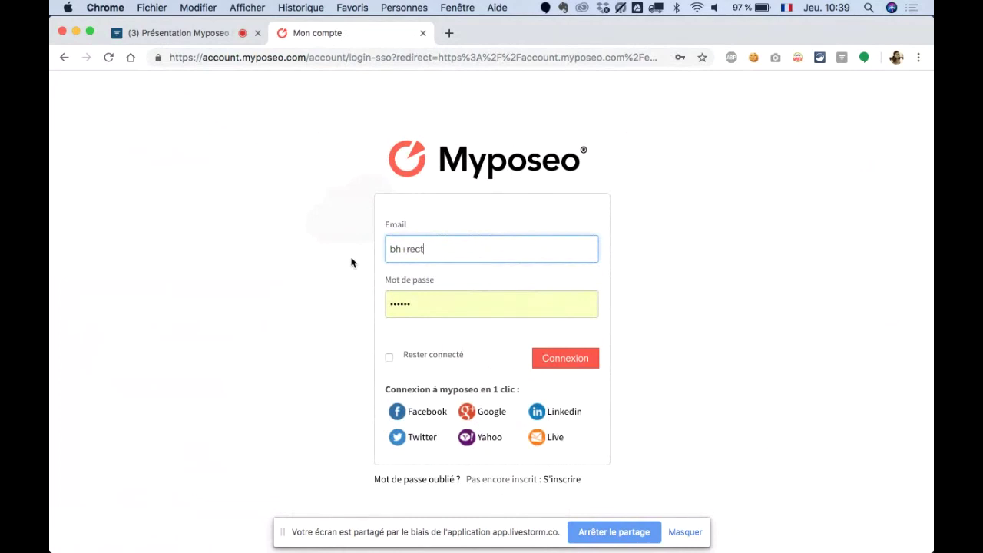
left_click(412, 281)
double_click(419, 301)
type("•••••••")
left_click(389, 356)
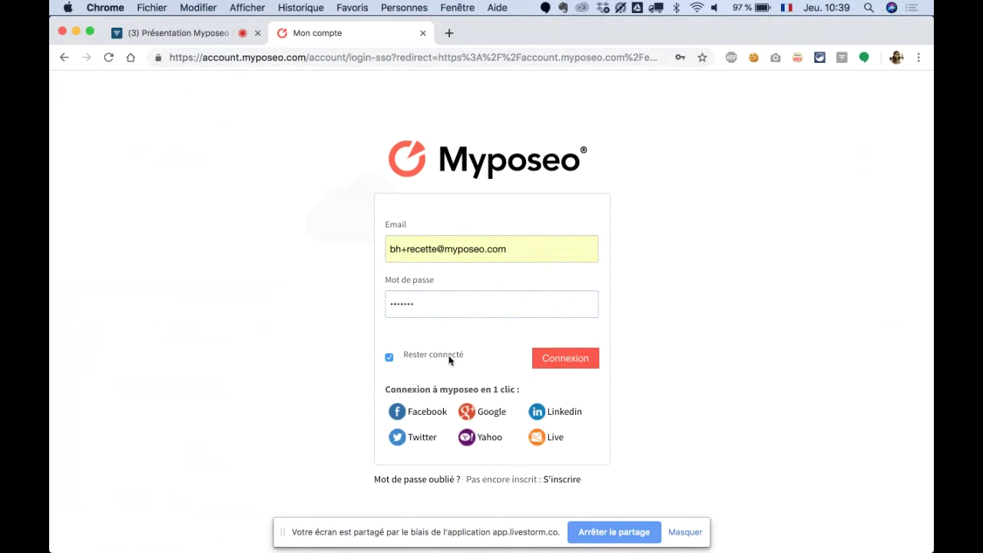
left_click(572, 360)
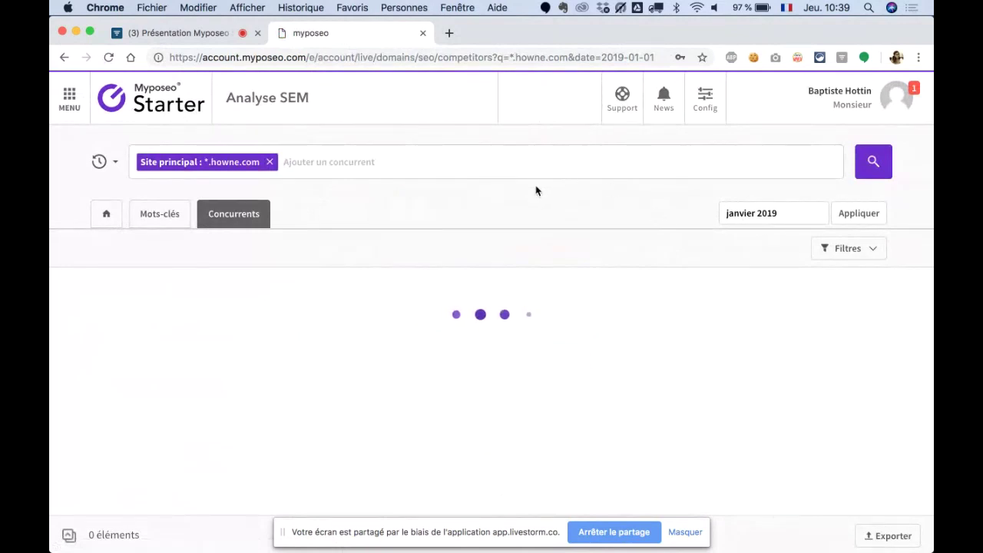
Step: Scroll through the 620 competitors for *.howne.com, led by amazon.fr and cdiscount.com
left_click(683, 532)
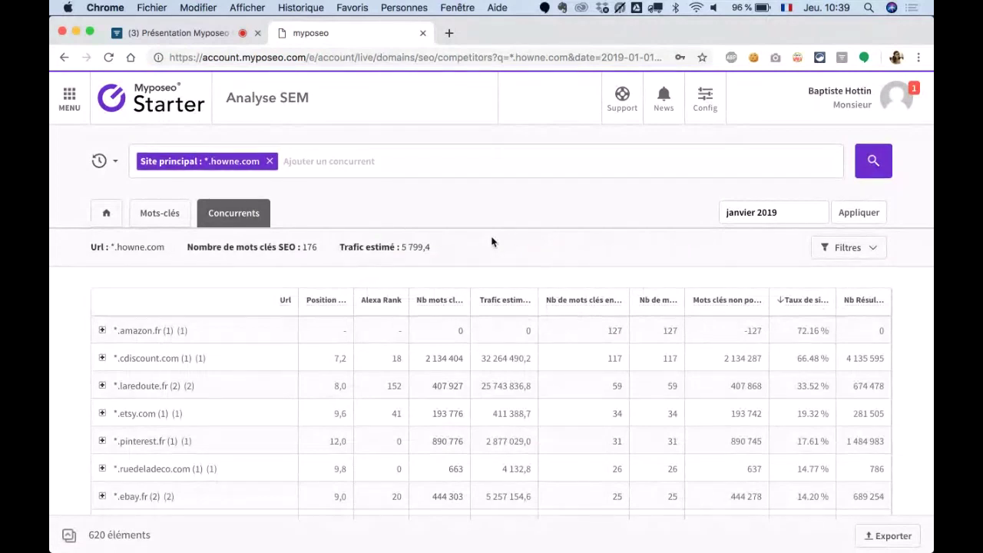
scroll(491, 242, "down", 2)
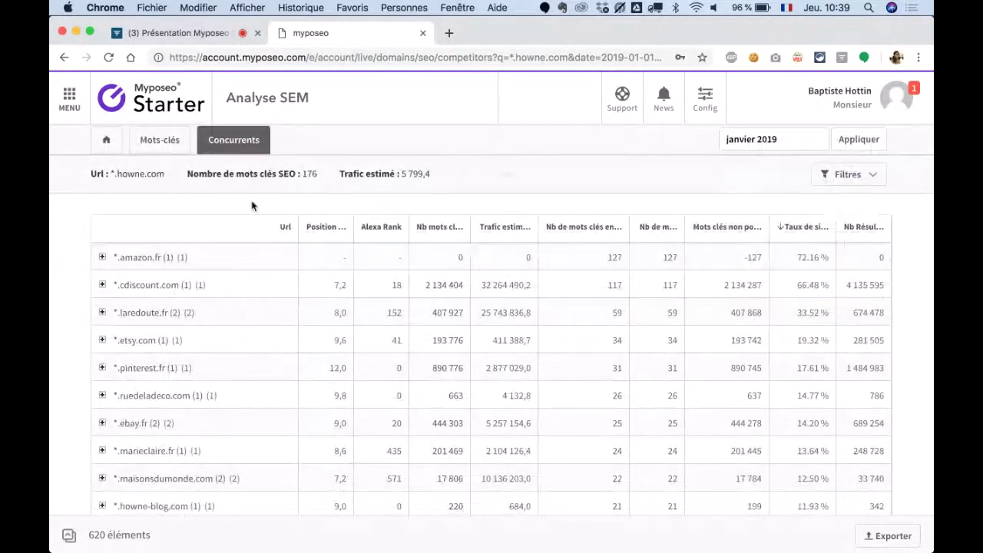
scroll(182, 261, "down", 1)
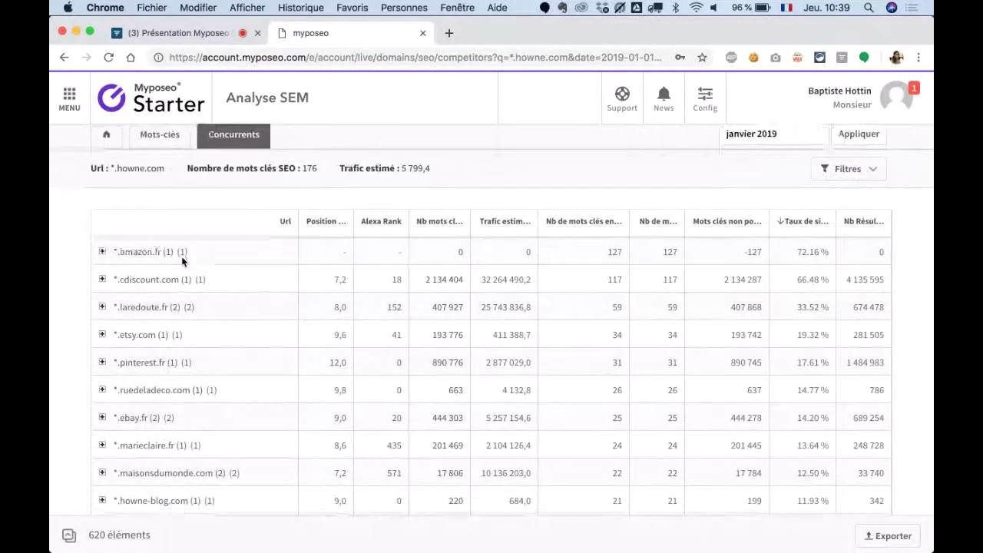
scroll(182, 261, "up", 2)
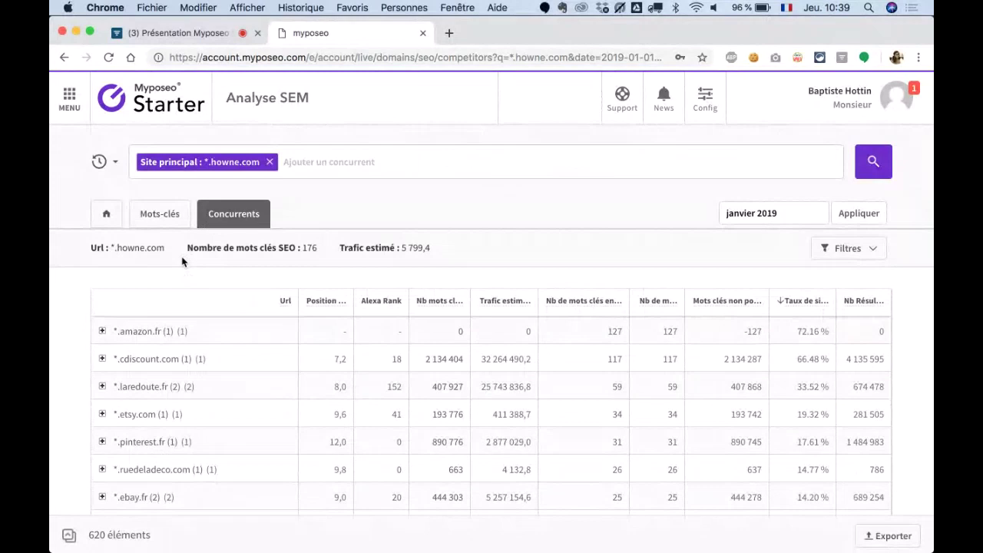
scroll(197, 288, "down", 1)
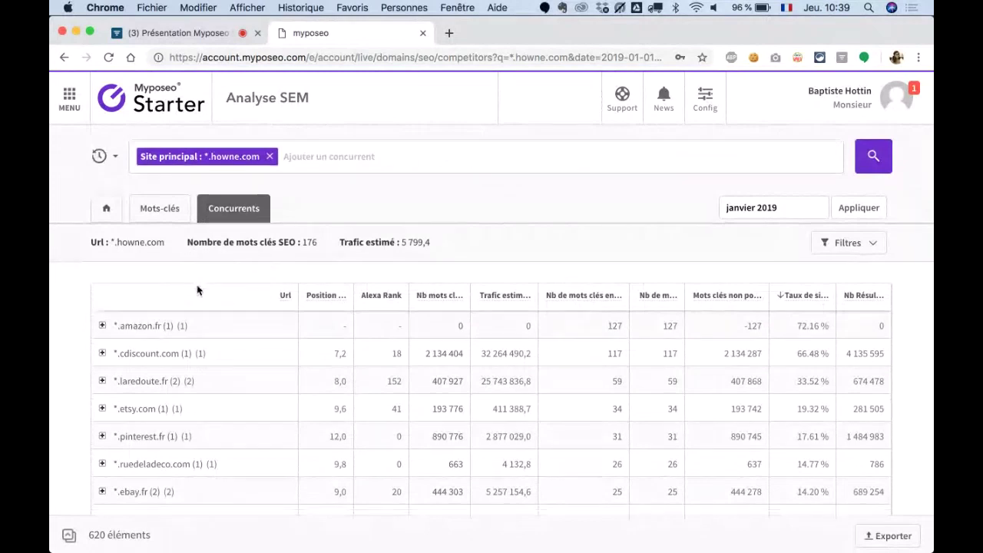
scroll(198, 289, "down", 1)
scroll(197, 289, "up", 1)
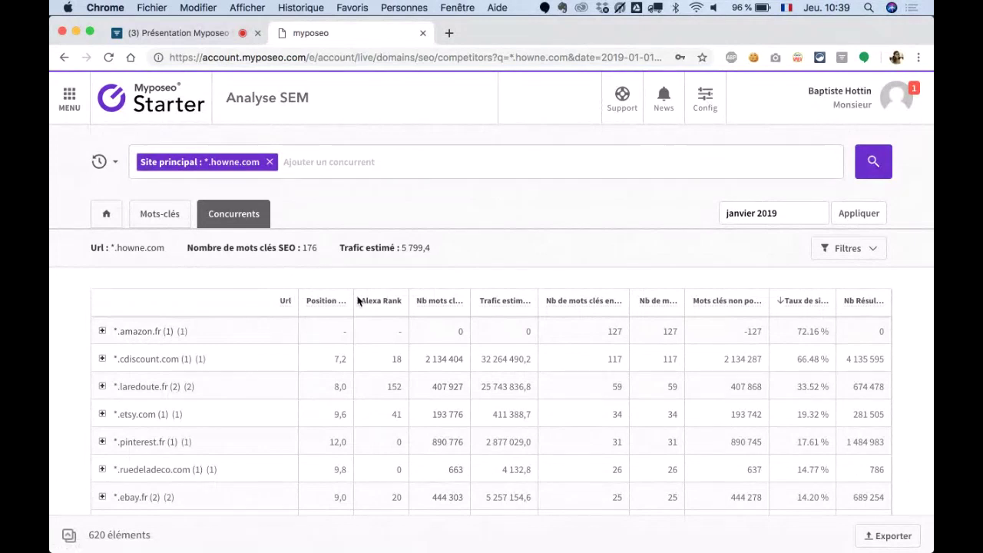
scroll(357, 301, "down", 1)
scroll(337, 155, "up", 1)
left_click(337, 156)
type("lejoli")
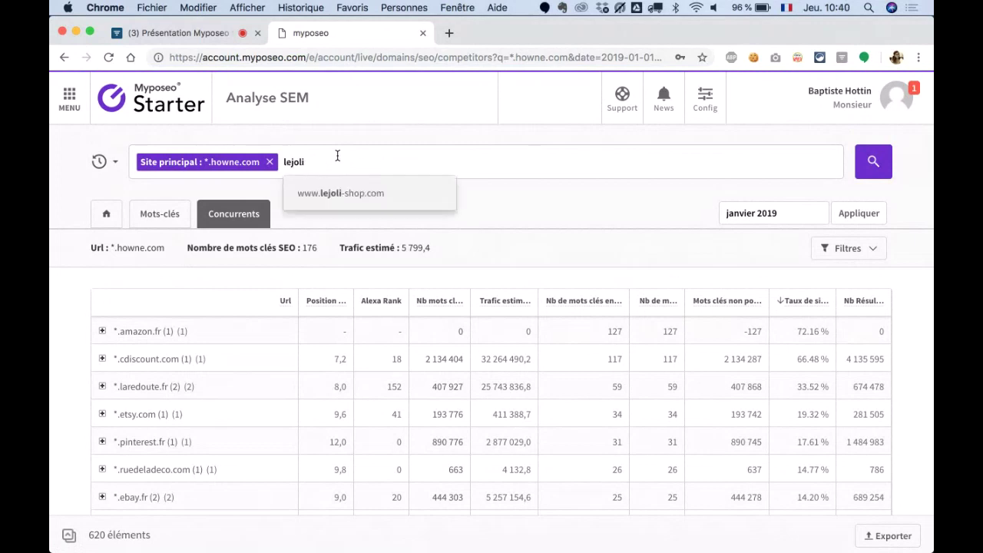
type("-shop")
left_click(364, 194)
left_click(869, 168)
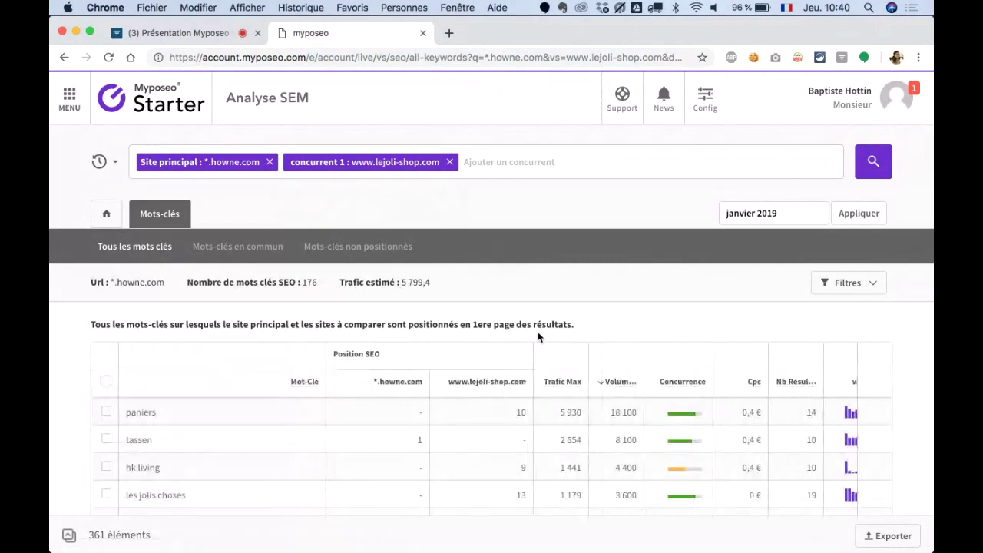
scroll(448, 323, "down", 3)
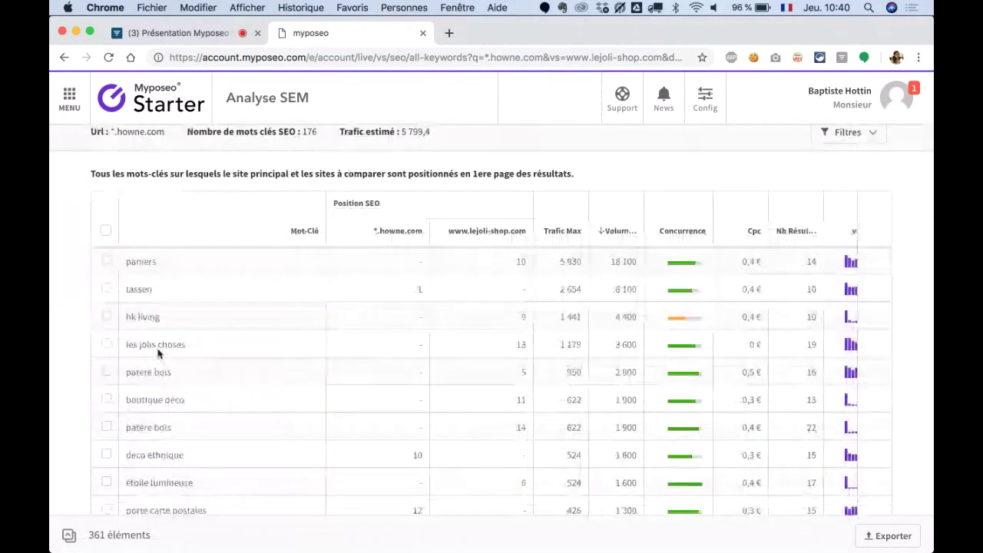
scroll(292, 366, "down", 1)
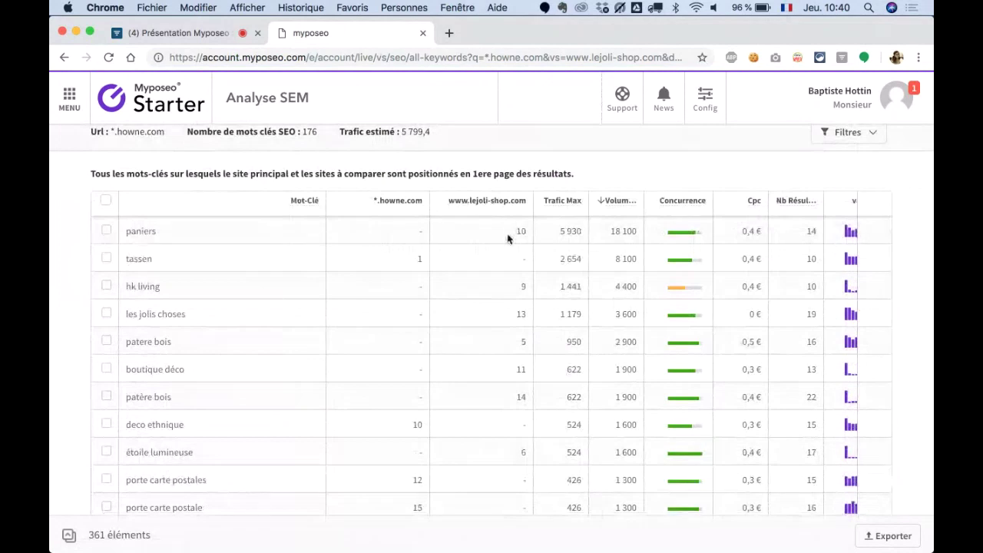
scroll(506, 239, "up", 2)
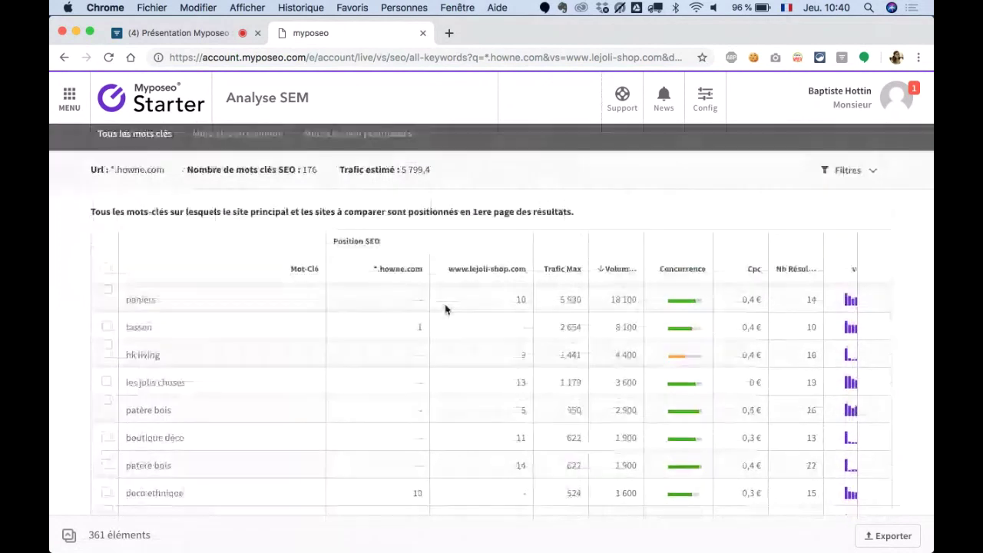
left_click(237, 246)
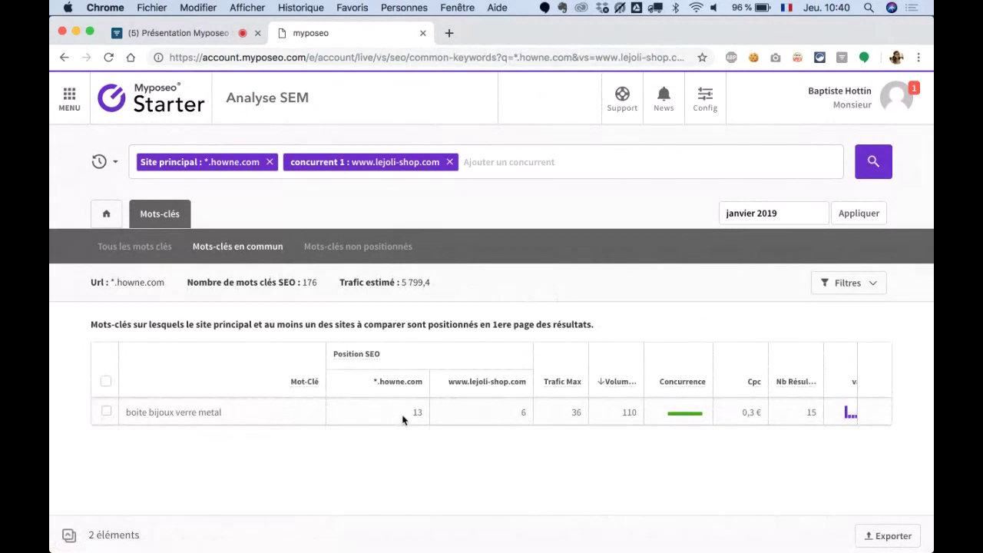
Step: Review the Mots-clés non positionnés list of 184 keywords, led by 'paniers', applying no filter
left_click(376, 248)
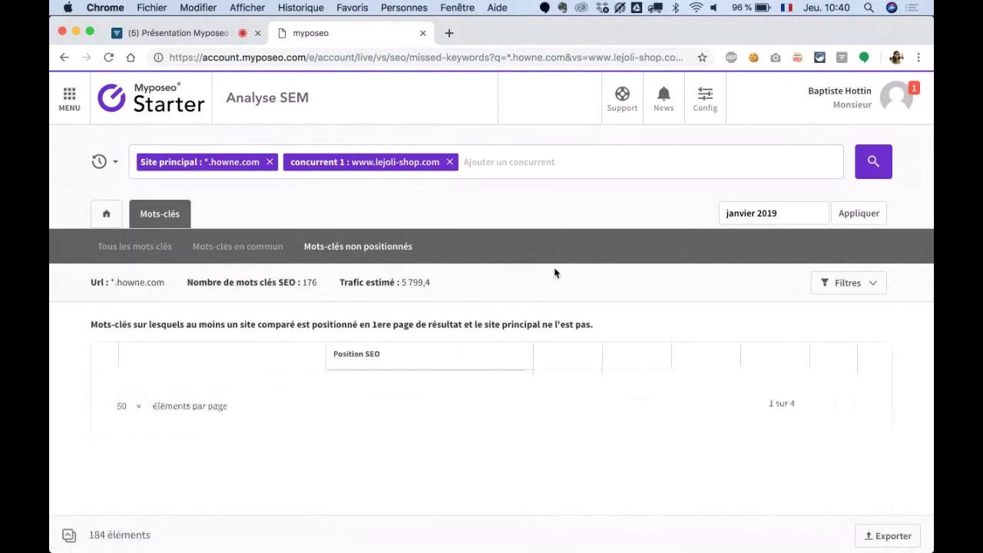
scroll(186, 461, "down", 1)
scroll(498, 362, "up", 1)
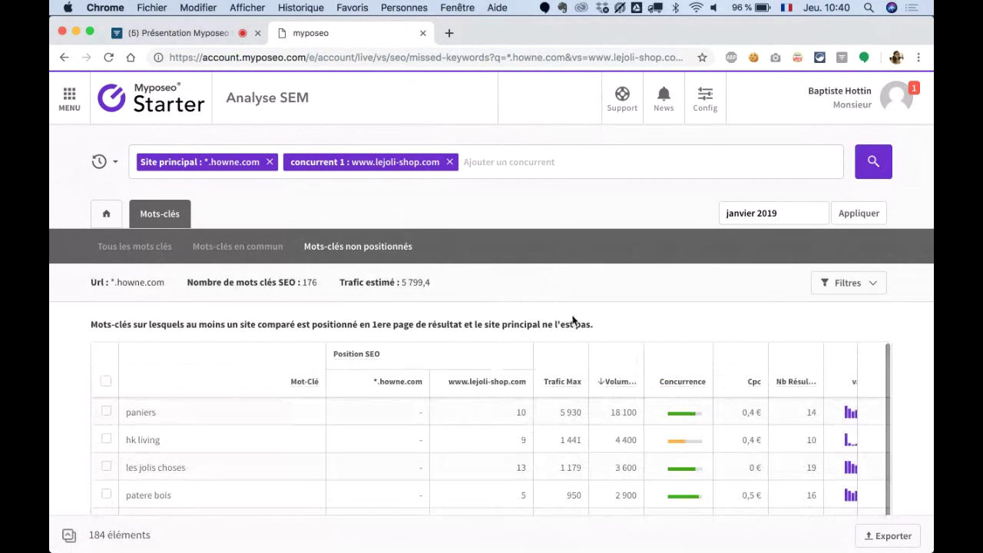
scroll(568, 314, "down", 2)
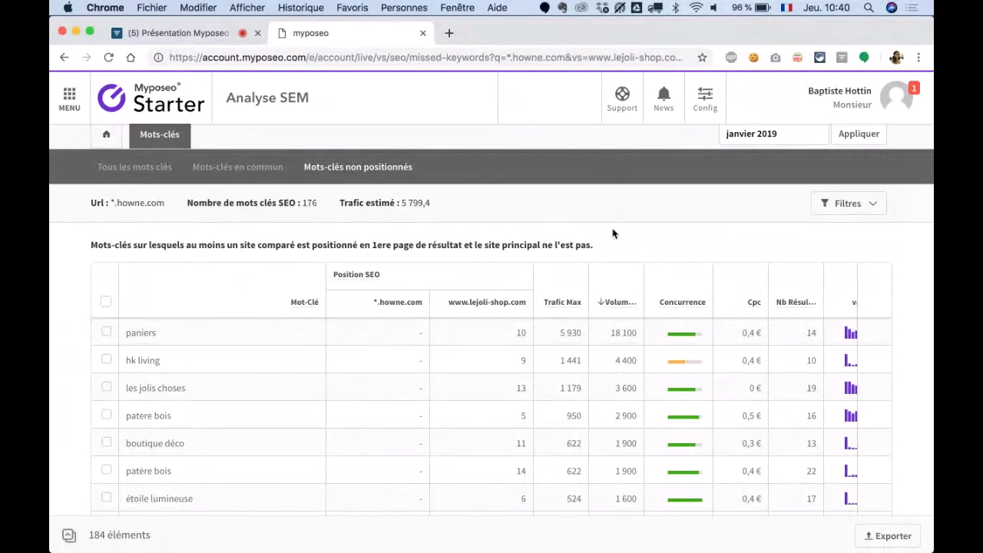
scroll(577, 285, "up", 2)
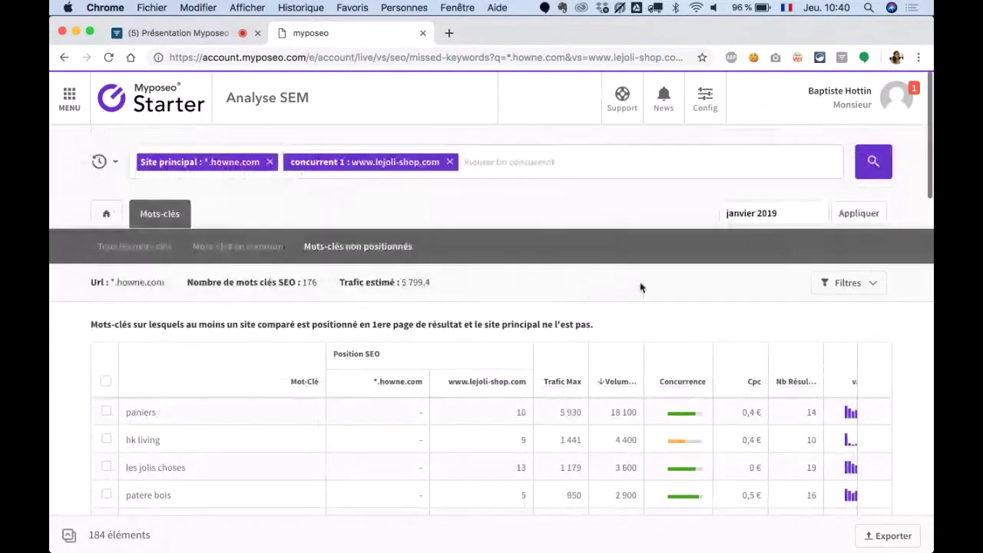
left_click(878, 287)
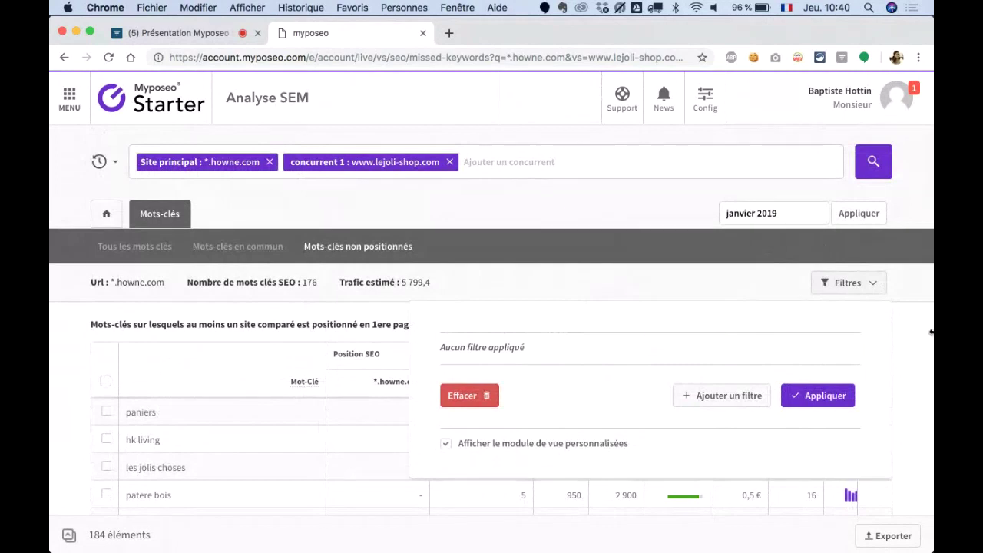
left_click(906, 430)
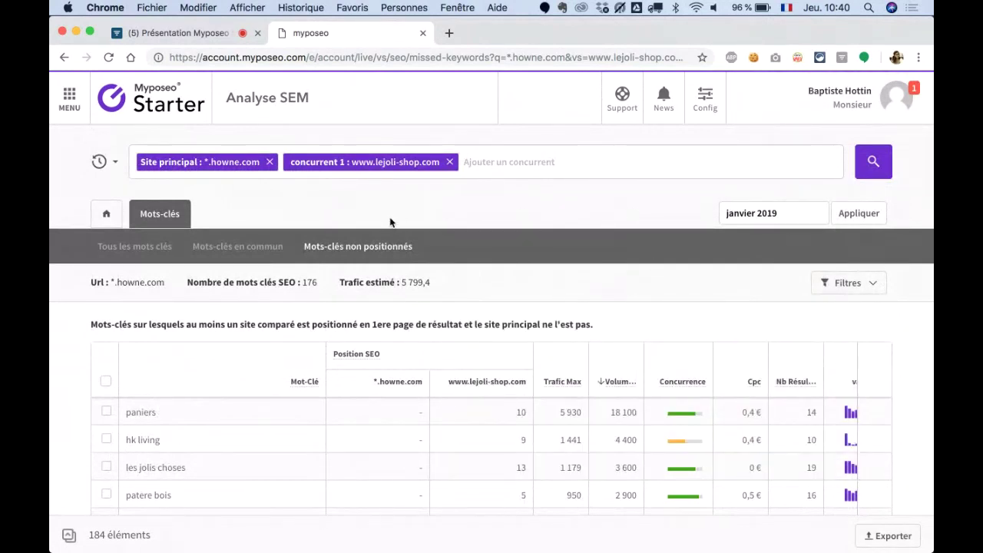
left_click(71, 99)
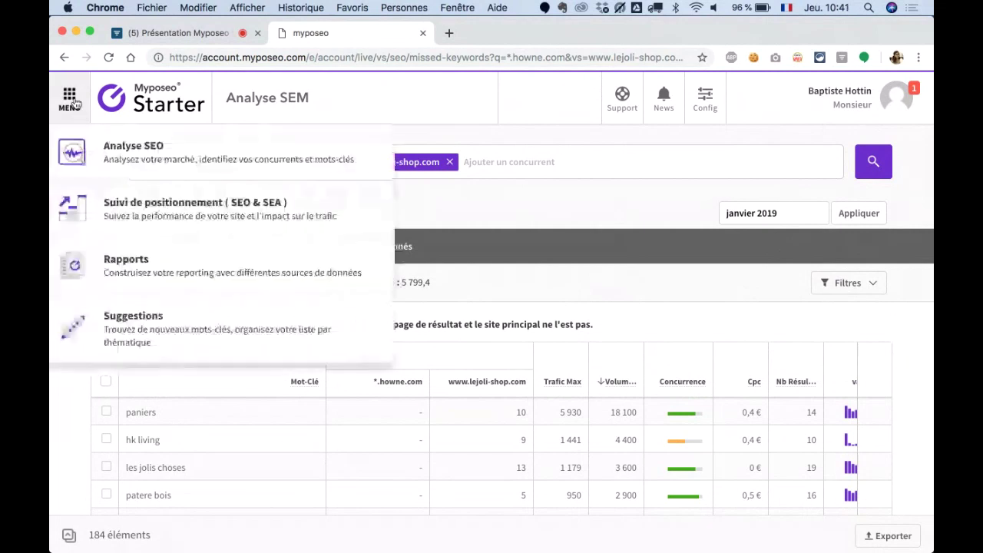
Step: Go to Suggestions from the MENU panel and focus its keyword search field
left_click(156, 334)
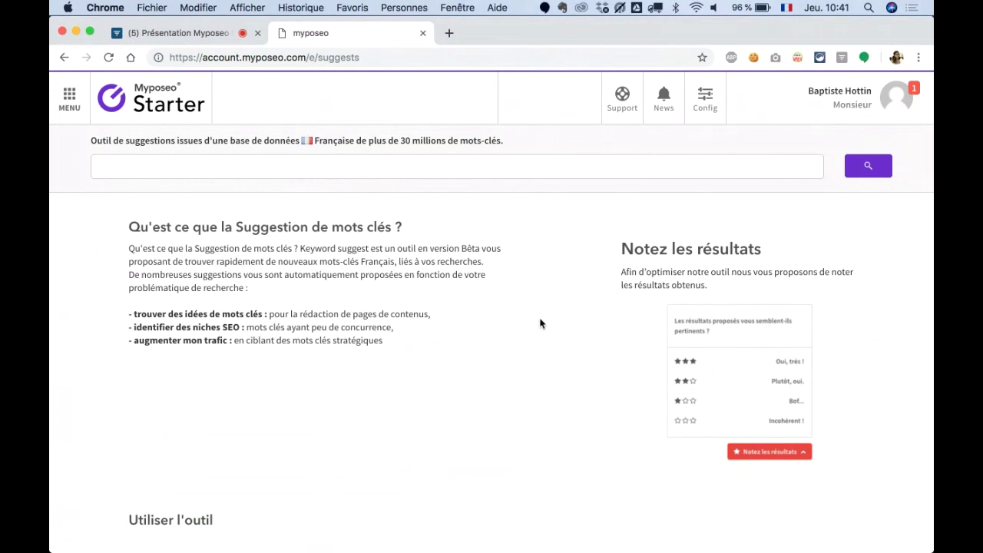
left_click(314, 165)
Step: Search suggestions for 'décoration' and browse the 732 results' volume, CPC, trend and competition columns
type("décoration")
key("Return")
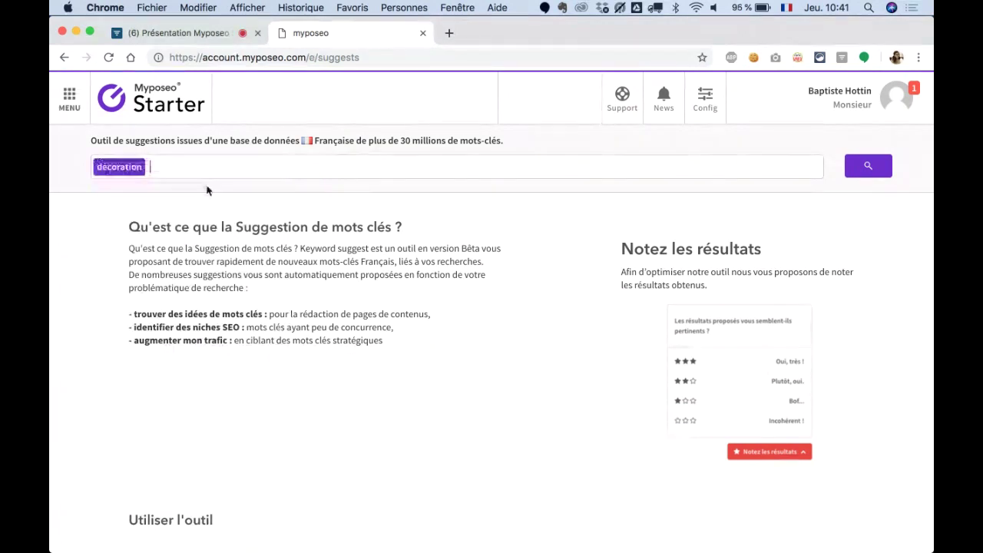
left_click(870, 176)
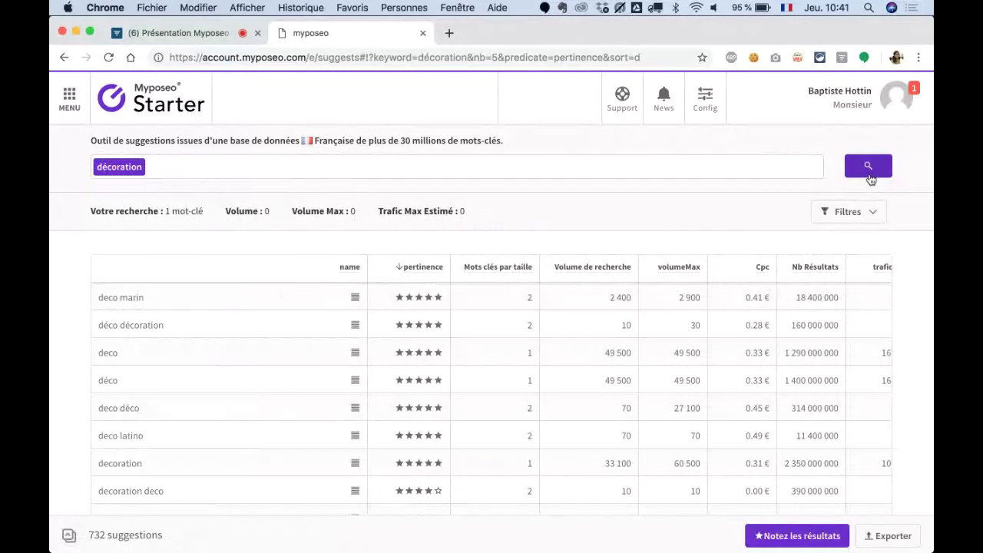
scroll(673, 312, "right", 3)
scroll(672, 312, "right", 2)
scroll(820, 308, "left", 5)
scroll(502, 301, "down", 1)
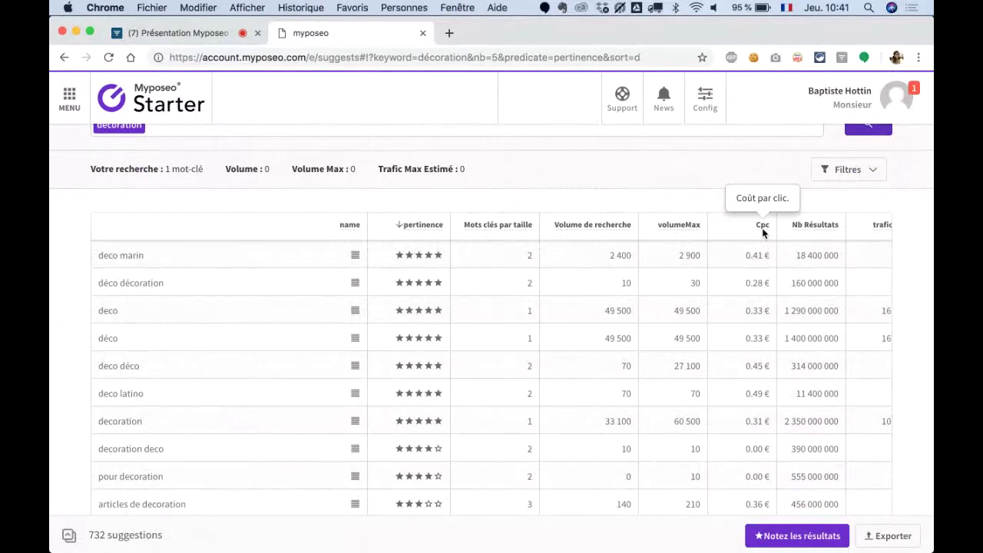
scroll(741, 253, "right", 5)
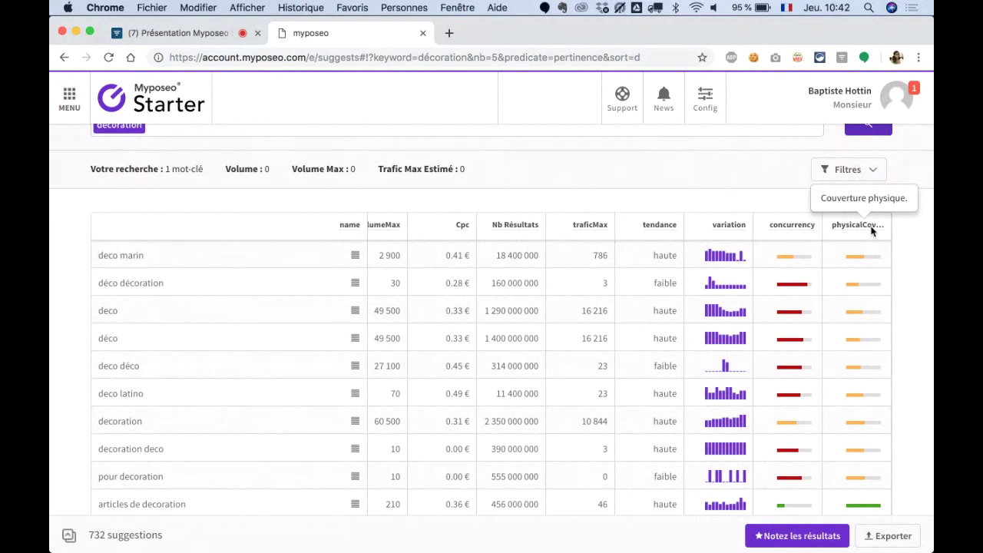
Step: Look over the Filtres options for the suggestions without applying any filter
left_click(839, 169)
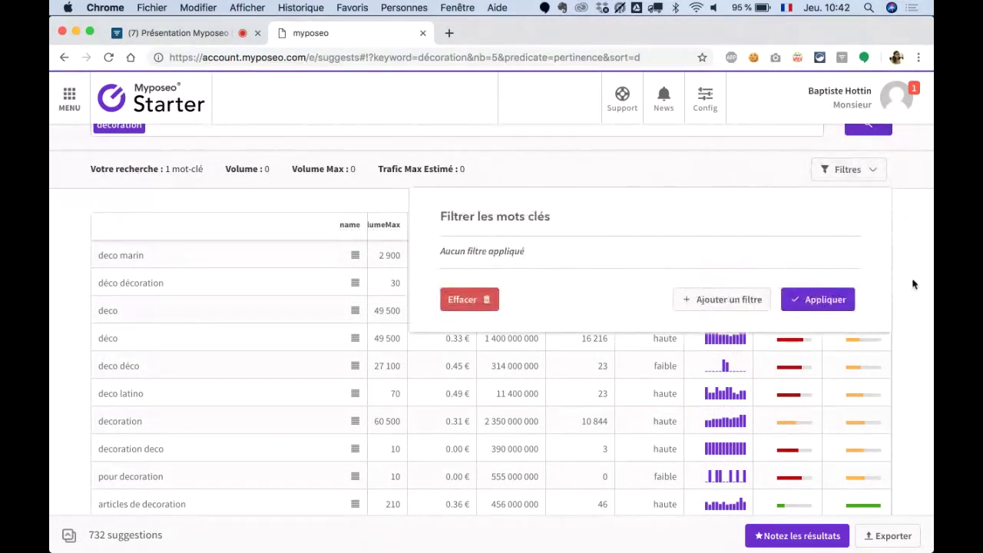
left_click(912, 284)
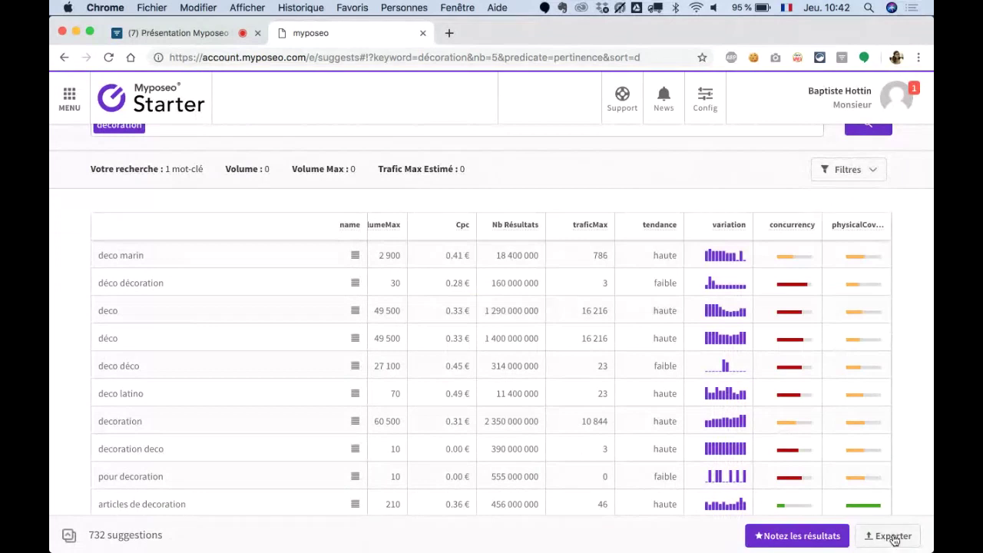
scroll(862, 394, "left", 5)
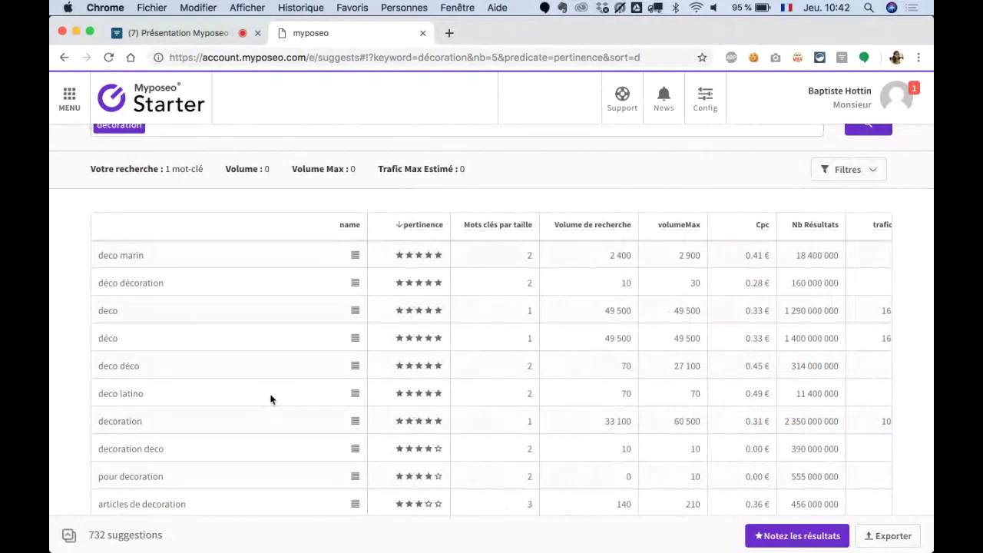
left_click(69, 98)
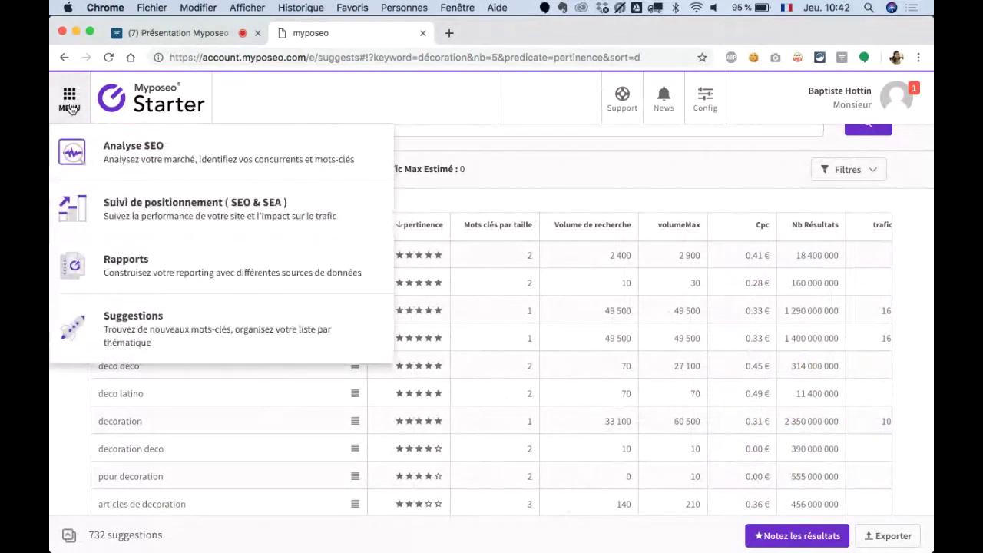
Step: From the position tracking module, start a new SEO tracking campaign
left_click(149, 220)
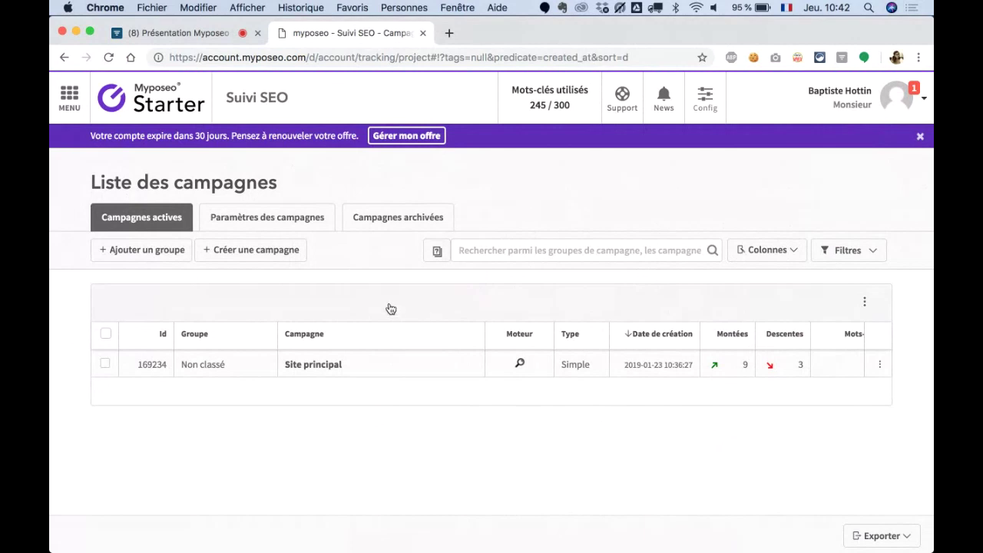
left_click(244, 254)
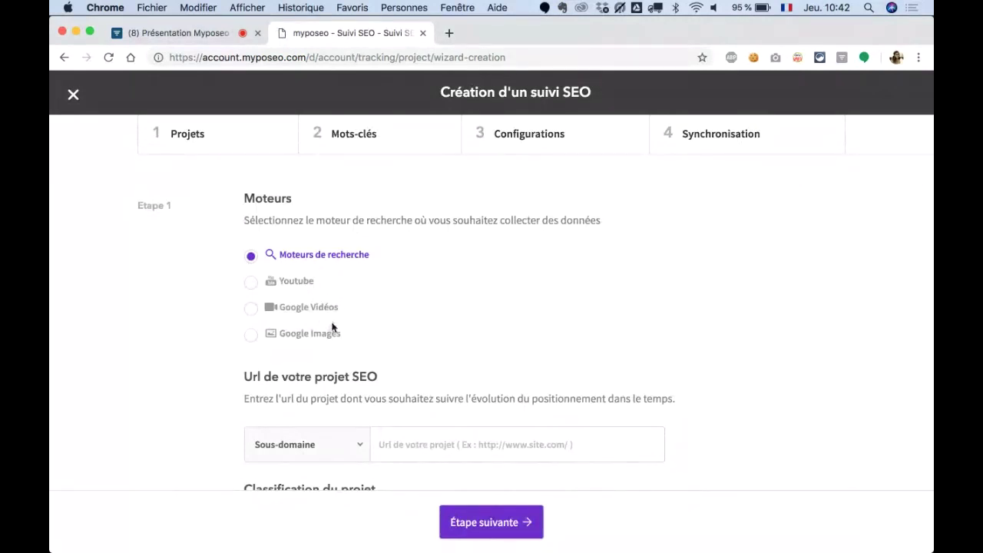
Step: Enter howne.com as the project URL and track it as a whole Domaine
scroll(514, 282, "down", 2)
left_click(453, 374)
type("howne.com")
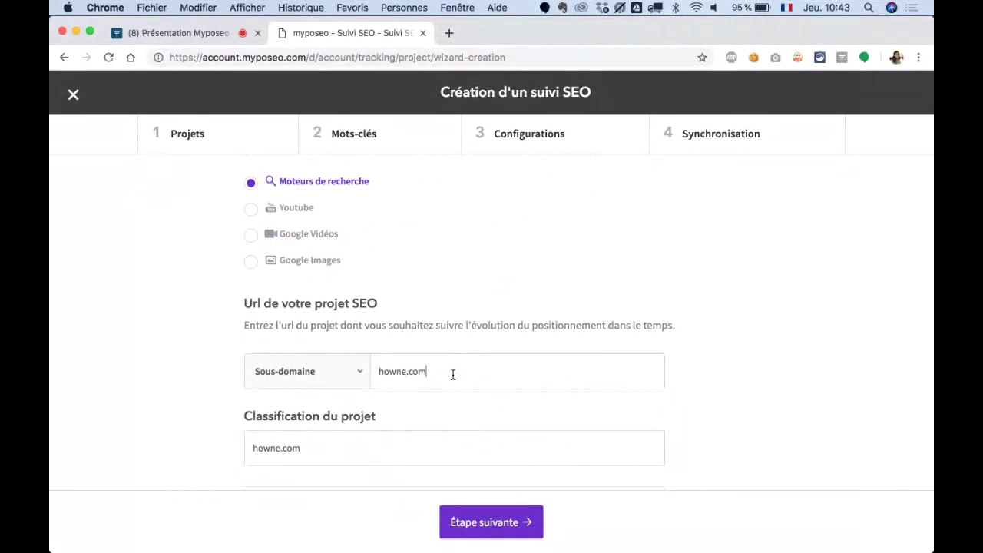
left_click(357, 374)
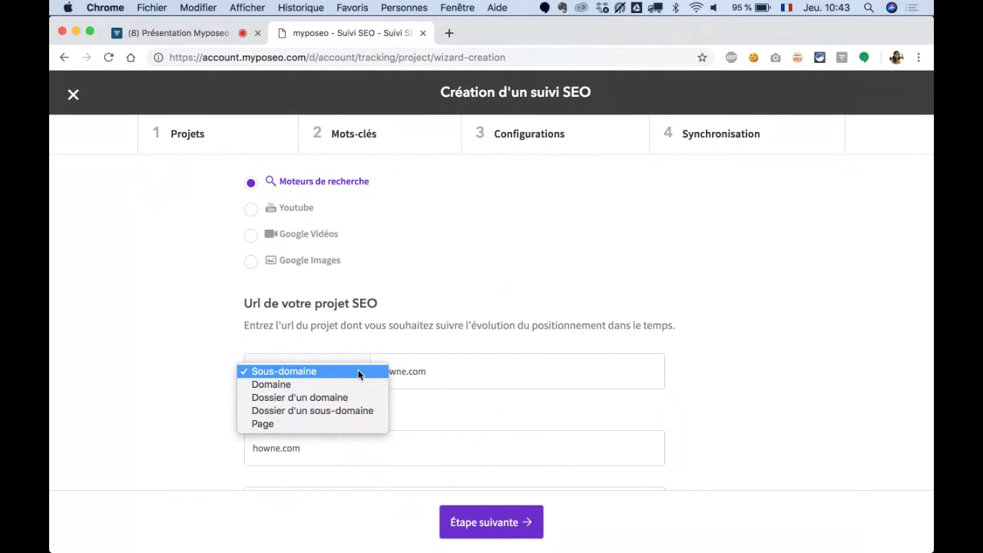
left_click(343, 384)
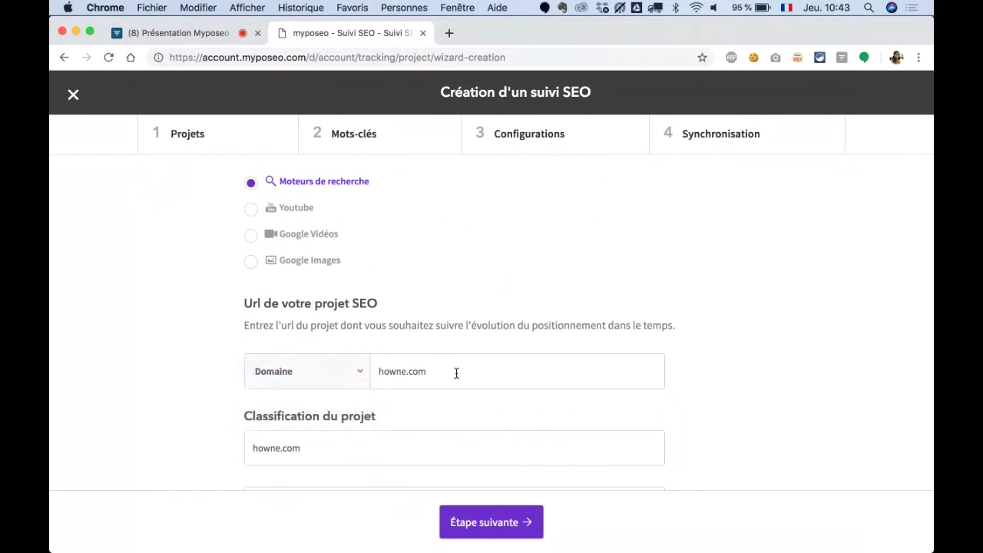
Step: Replace the prefilled project name with 'Webinar février', correcting typos
scroll(458, 376, "down", 2)
left_click_drag(303, 357, 230, 358)
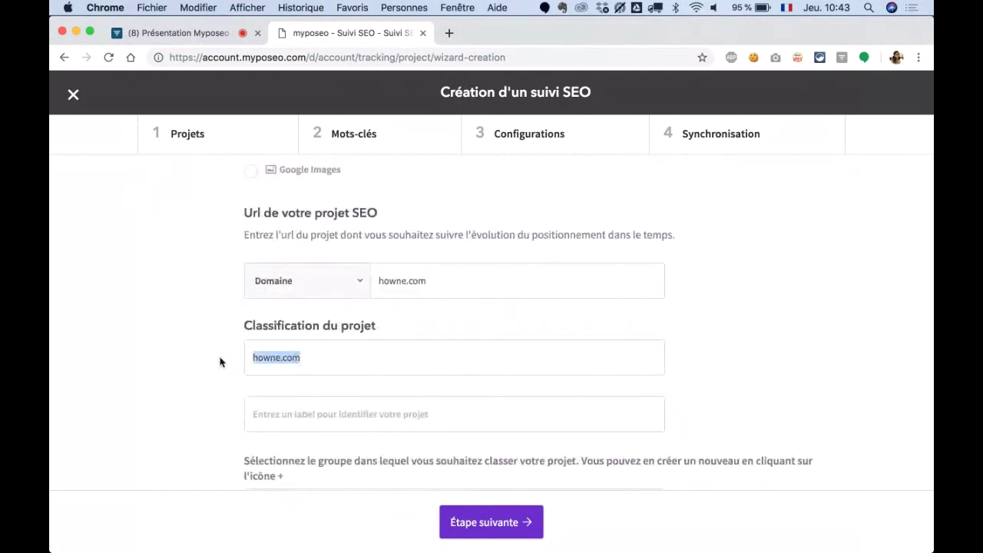
key("BackSpace")
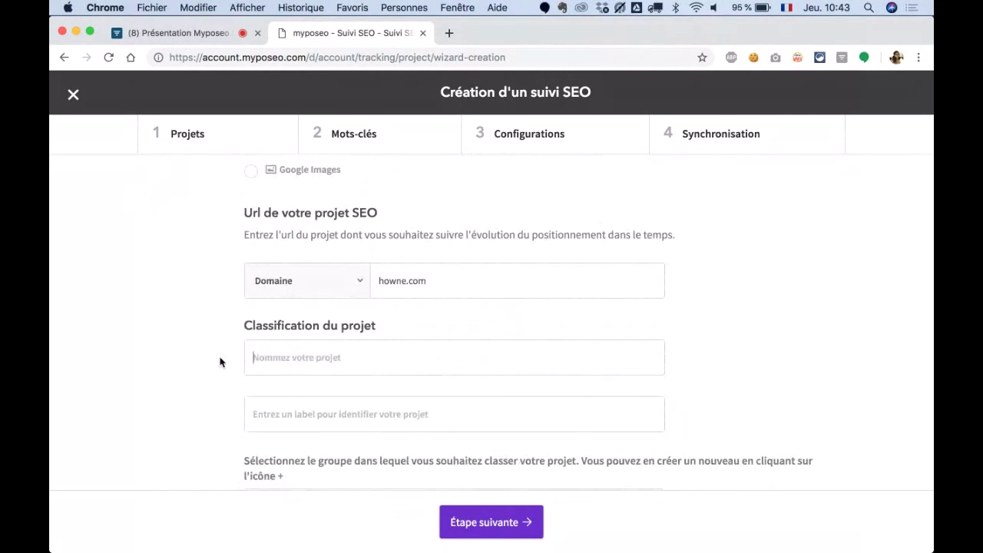
type("Webian")
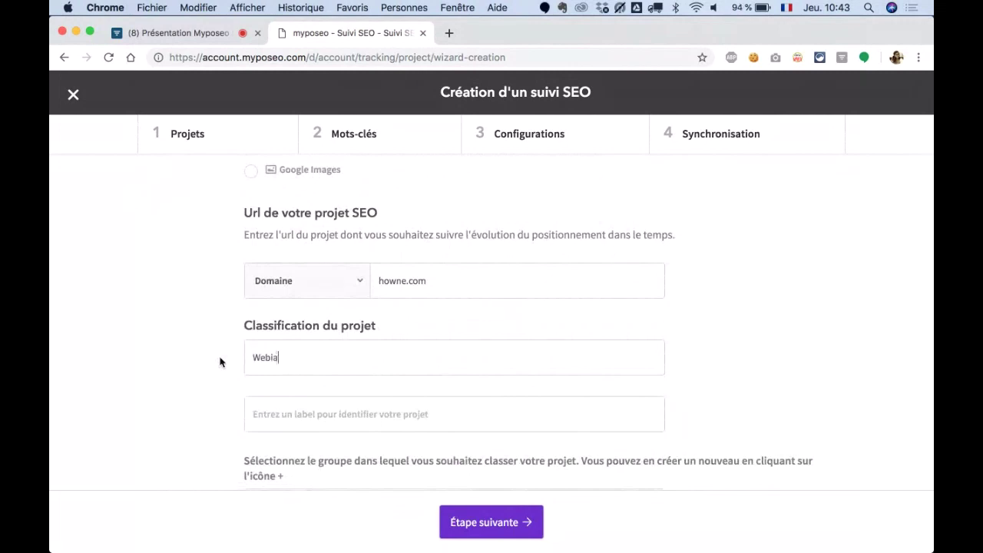
key("BackSpace")
key("BackSpace")
type("nat févroer")
key("Left")
key("Left")
key("BackSpace")
key("BackSpace")
type("r")
key("BackSpace")
type("i")
scroll(786, 316, "down", 2)
scroll(787, 317, "down", 4)
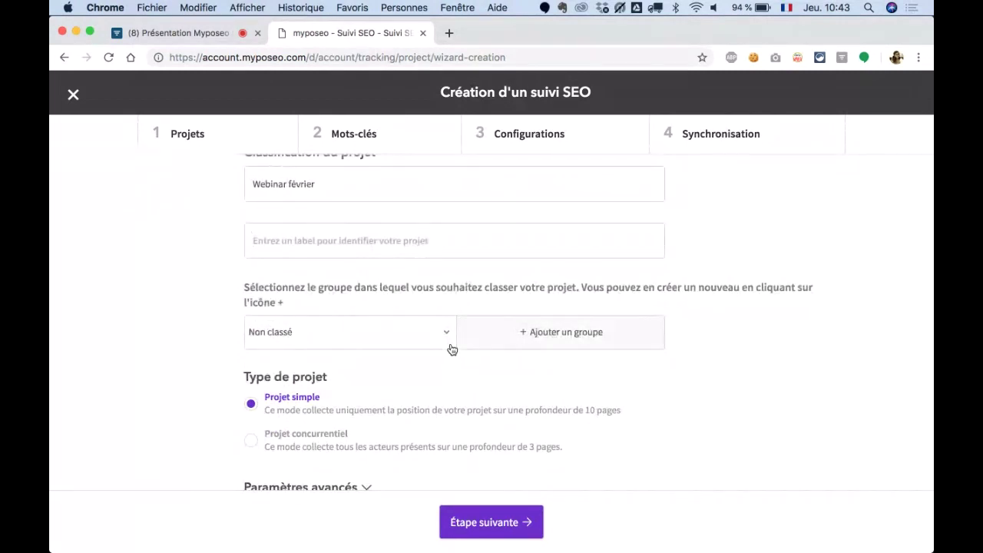
Step: Enable People Also Ask tracking, keep a 3-page depth, and continue to keywords
scroll(622, 345, "down", 2)
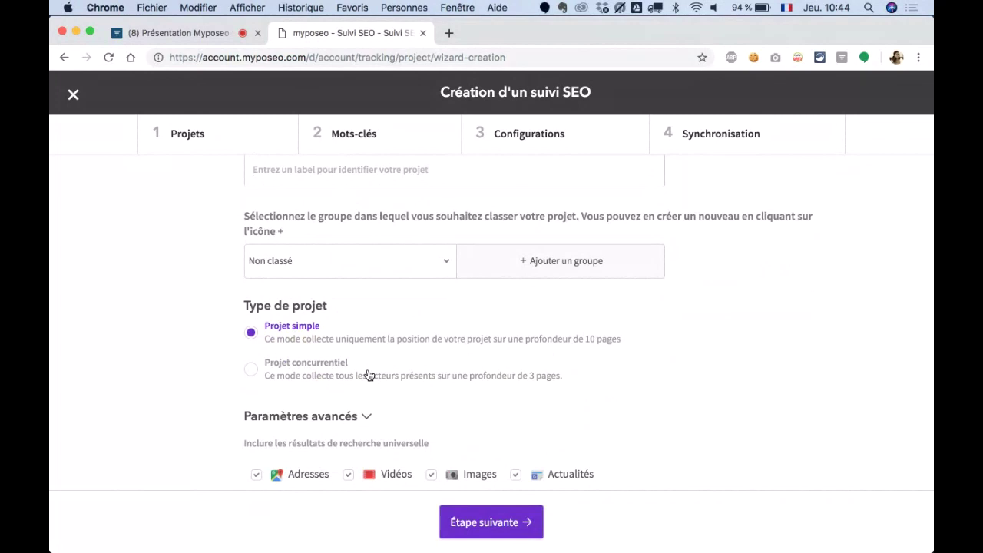
scroll(584, 361, "down", 2)
scroll(563, 362, "down", 1)
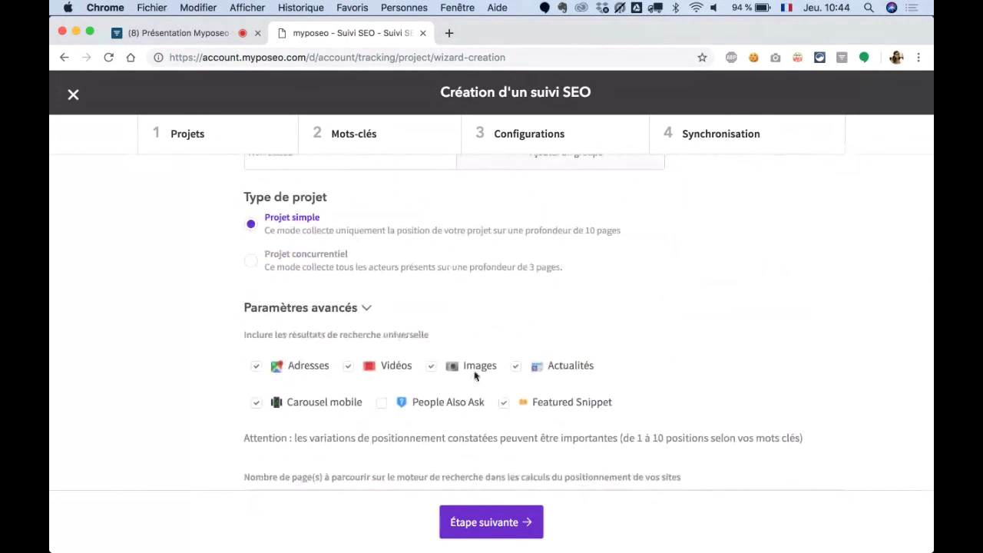
left_click(380, 402)
scroll(646, 346, "down", 2)
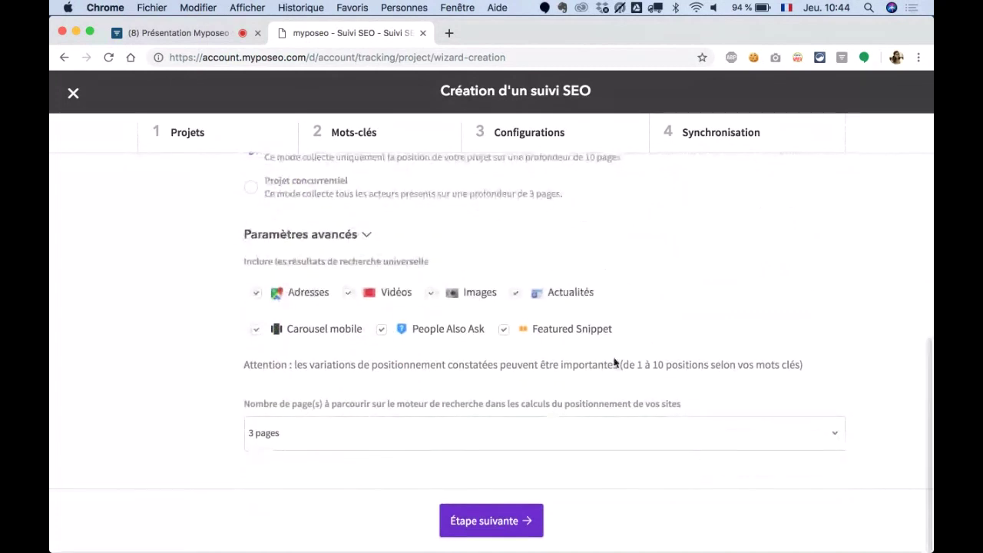
left_click(554, 435)
left_click(555, 435)
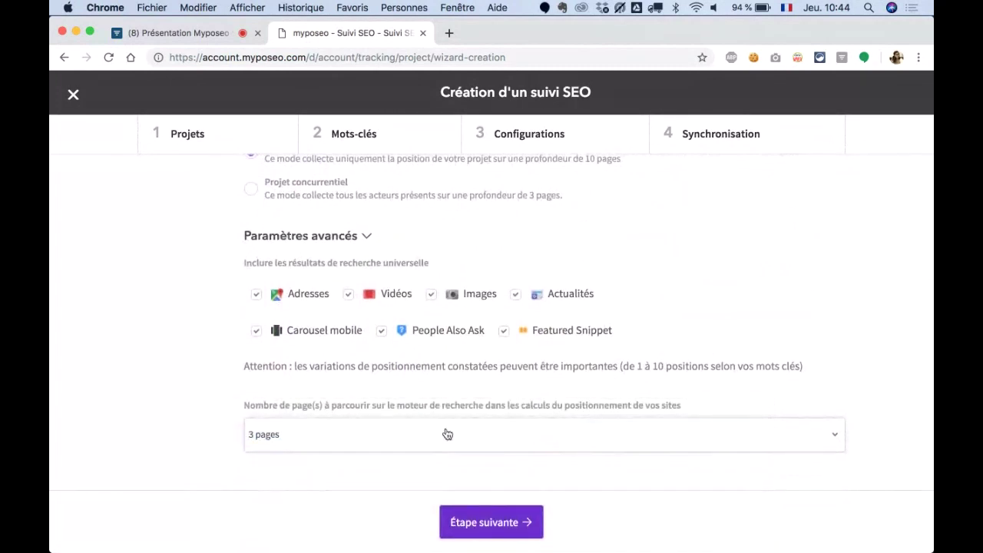
left_click(495, 530)
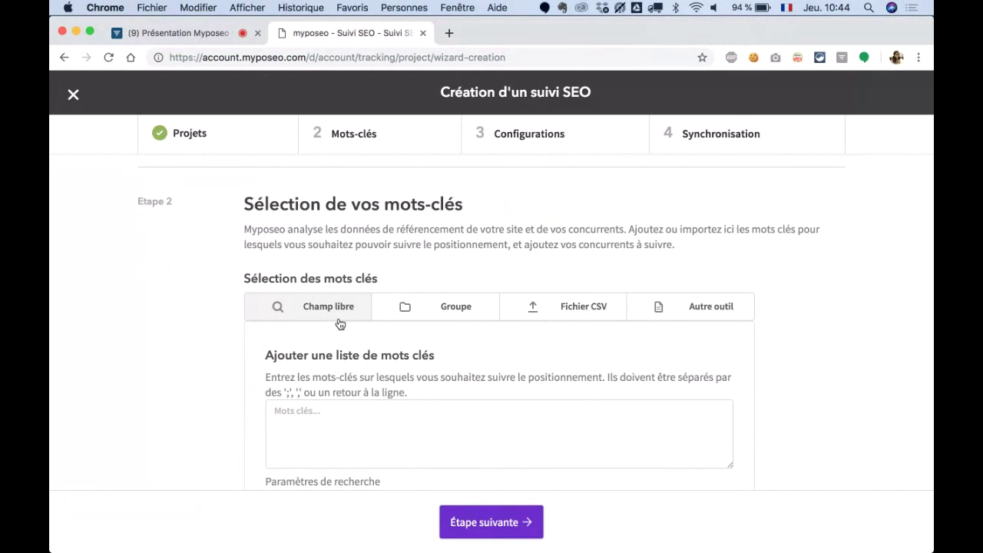
Step: Enter 'tapis' and 'table basse' on separate lines in the Mots clés list
left_click(330, 420)
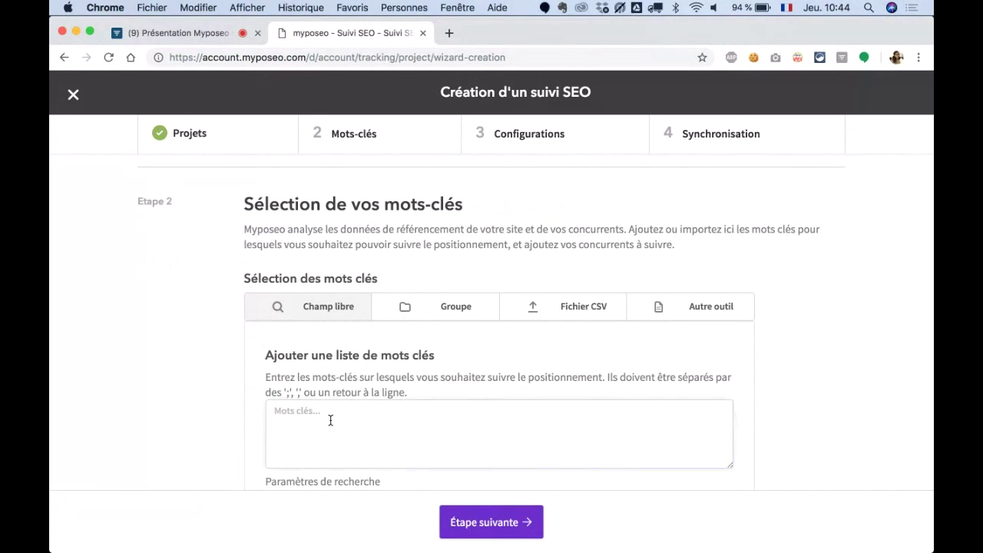
type("tapis")
key("Return")
type("table basse")
key("Return")
scroll(843, 349, "down", 3)
scroll(843, 349, "down", 1)
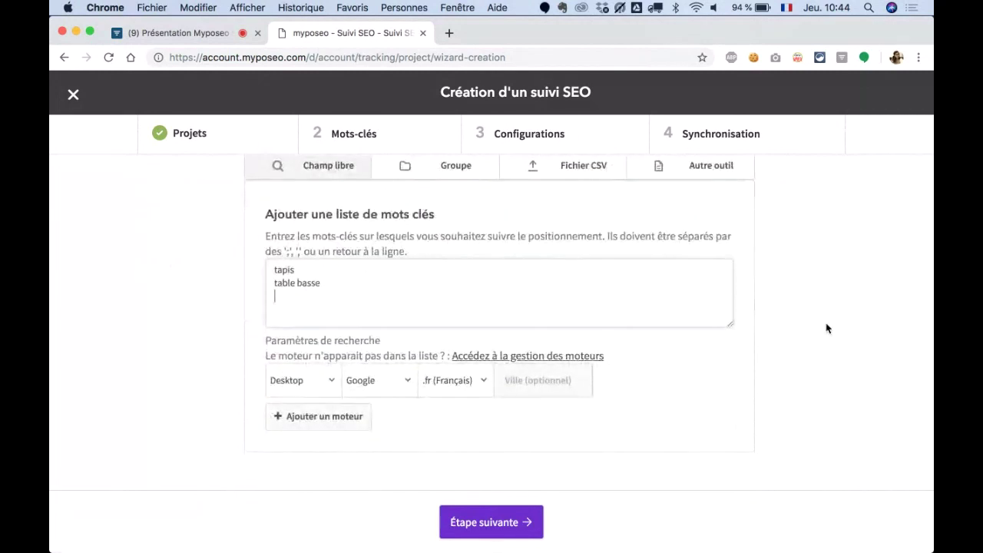
Step: Keep the first engine as Desktop, Google, .fr (Français) with no city
left_click(336, 380)
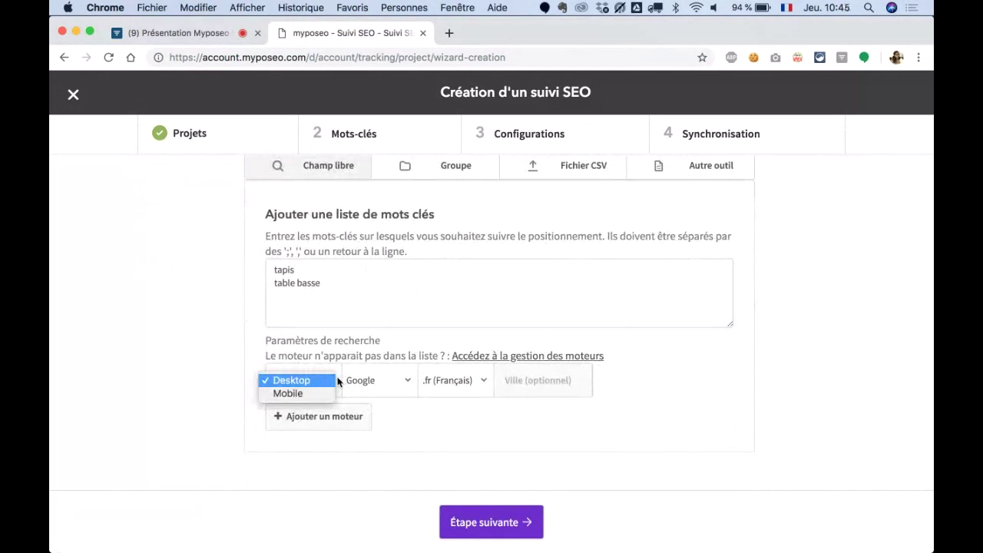
left_click(639, 366)
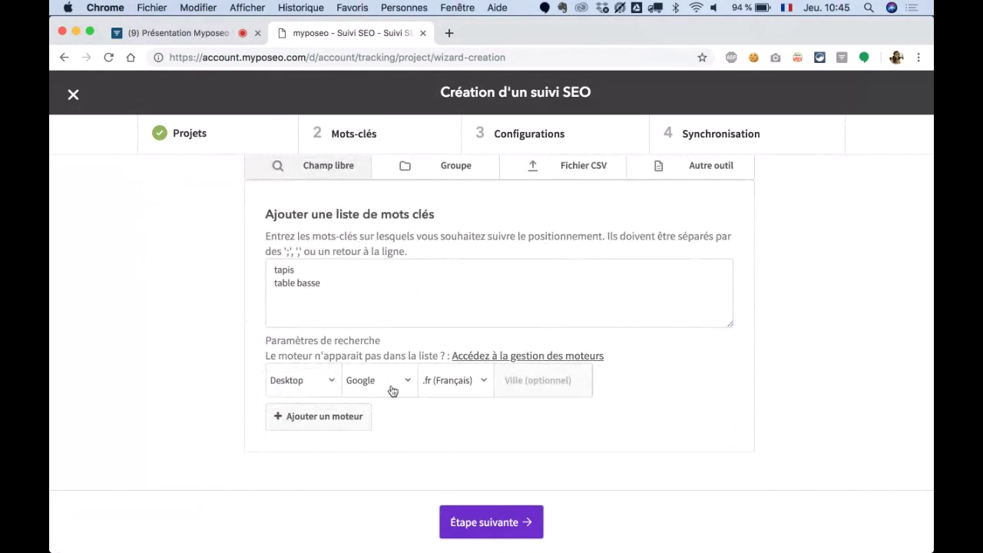
left_click(407, 384)
left_click(407, 382)
left_click(486, 382)
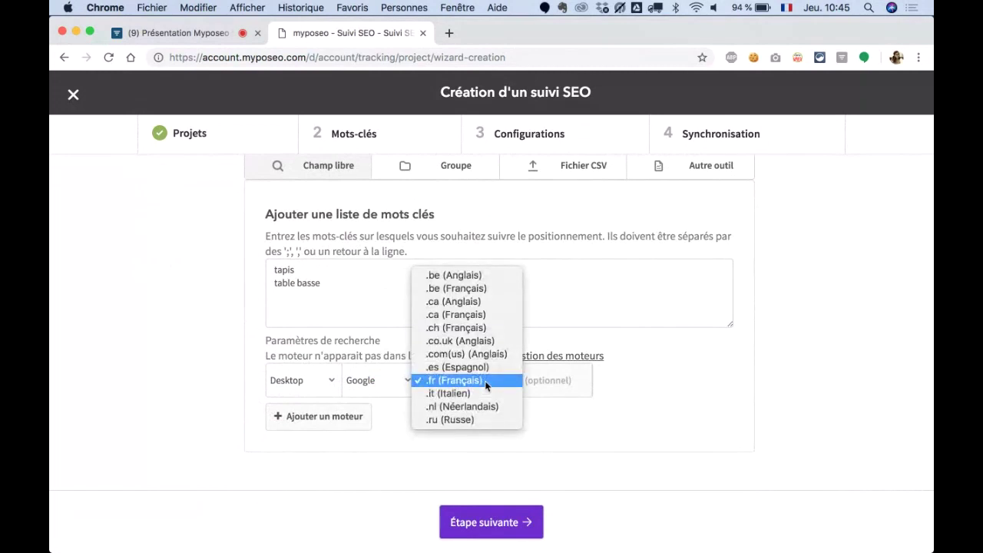
left_click(735, 377)
left_click(560, 380)
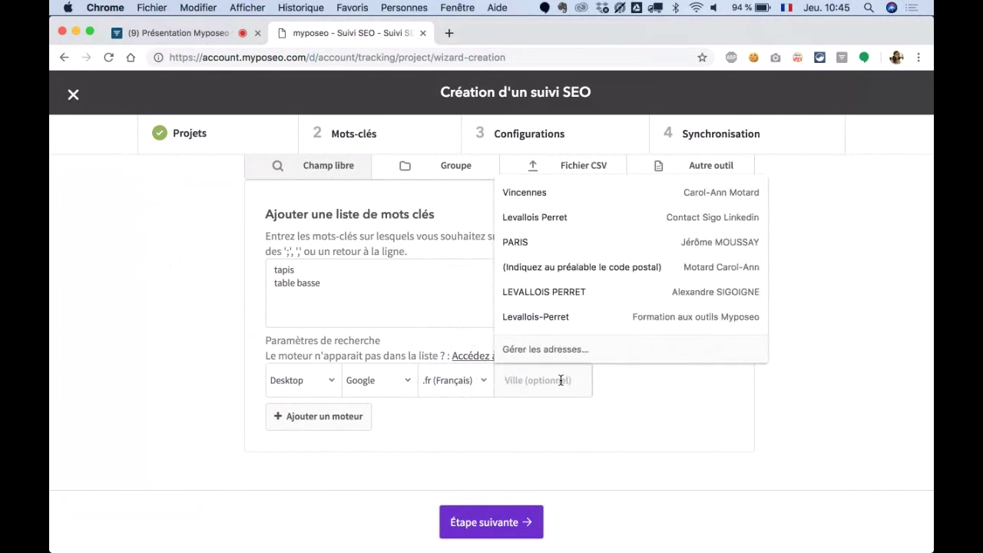
left_click(683, 410)
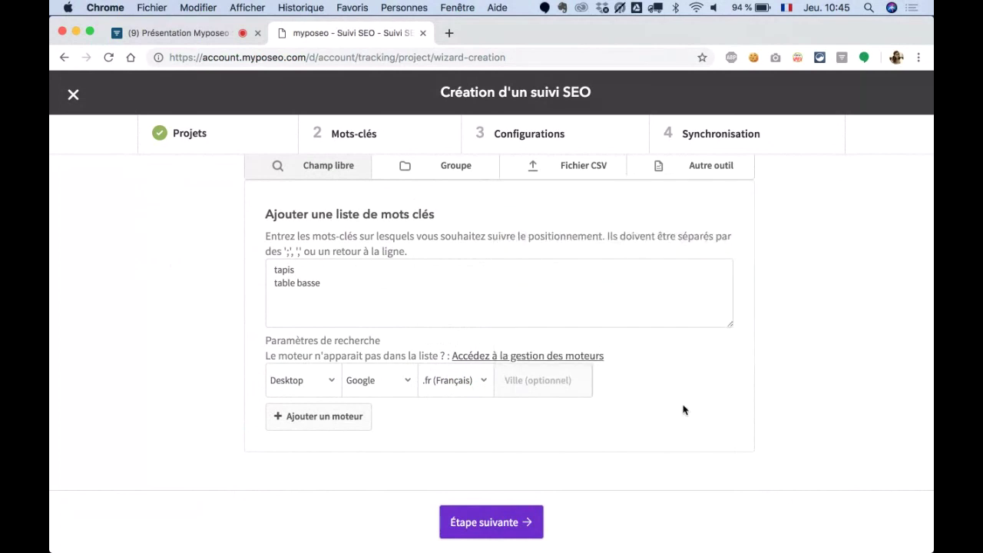
Step: Add a Mobile Google .fr engine and a Desktop Google .co.uk (Anglais) engine
left_click(355, 423)
scroll(410, 428, "down", 1)
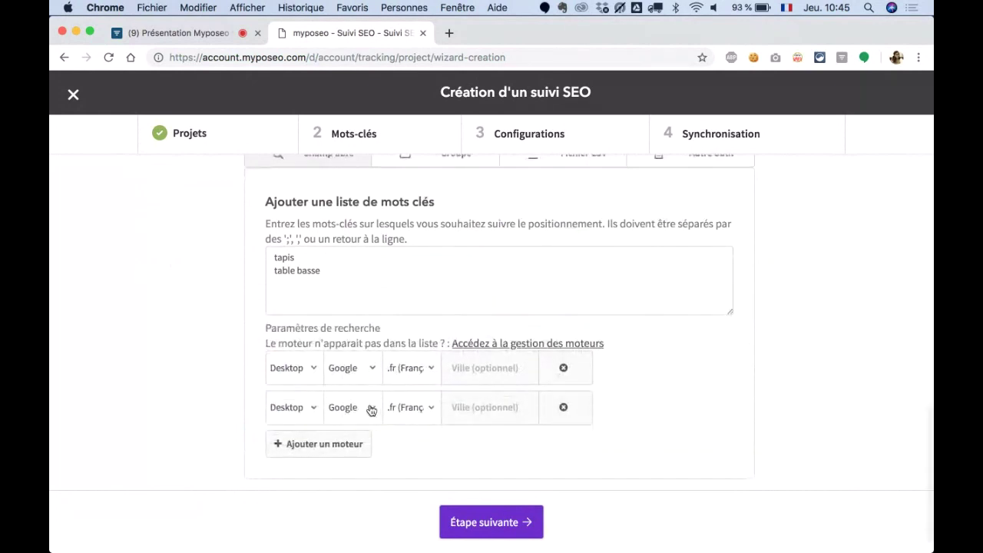
left_click(311, 408)
left_click(312, 420)
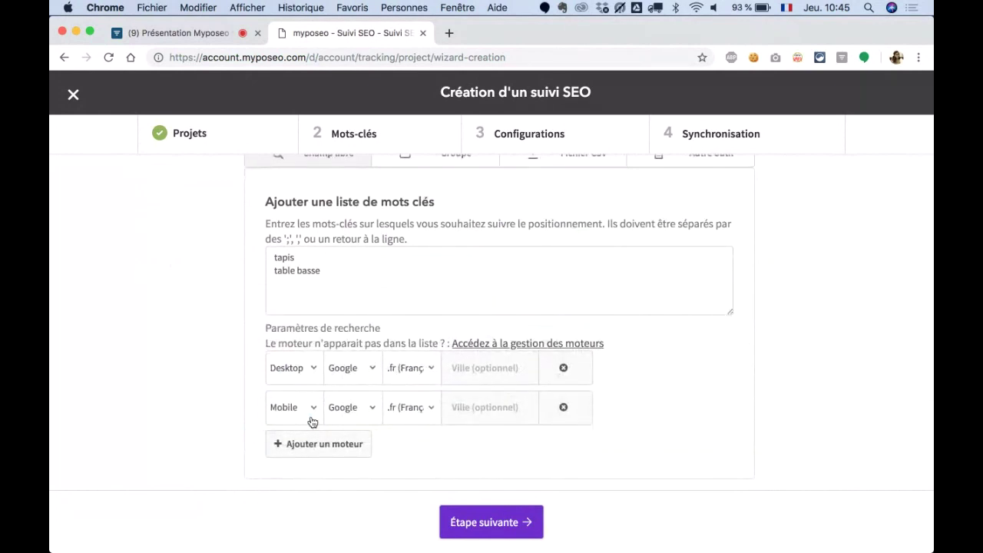
left_click(334, 453)
left_click(412, 446)
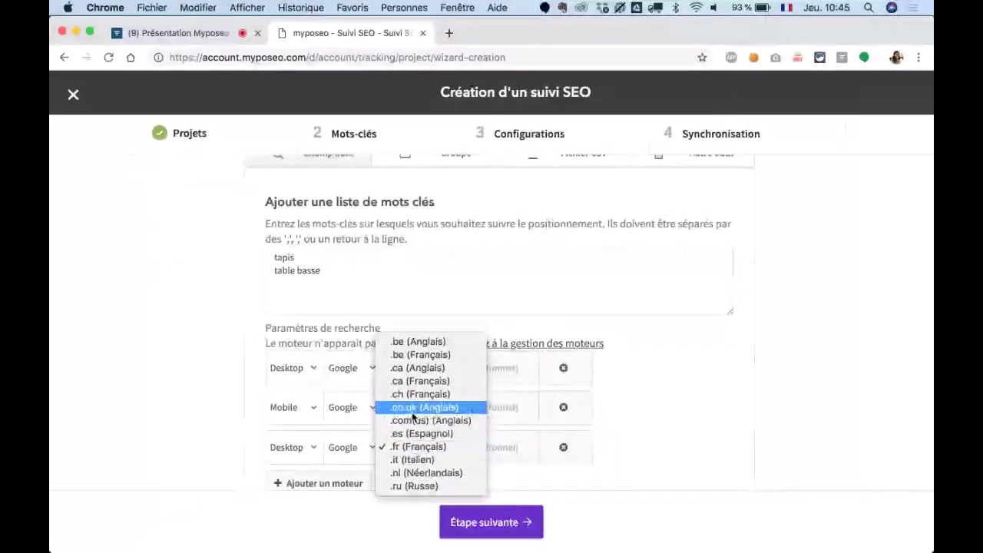
left_click(415, 408)
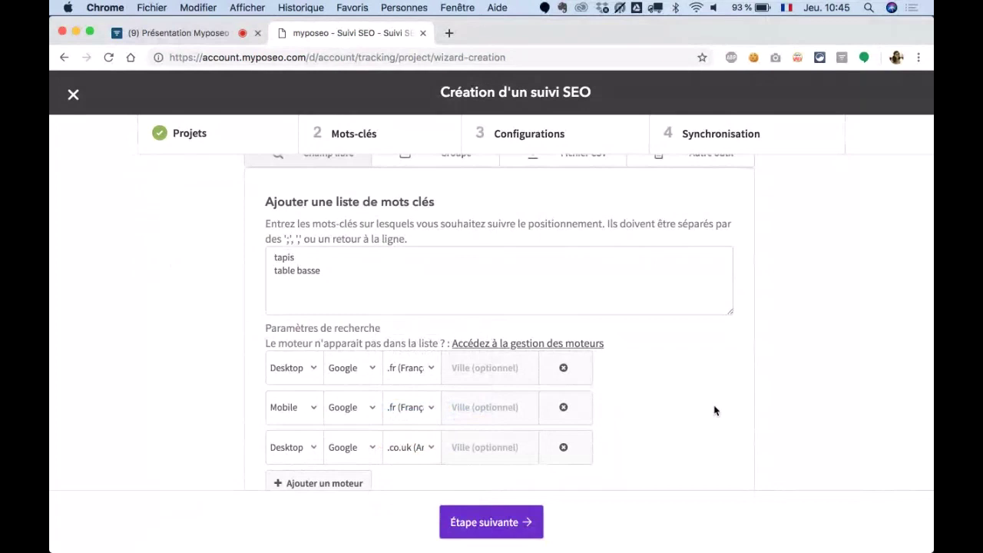
Step: Leave the creation wizard and open the Site principal campaign's positions table
left_click(73, 93)
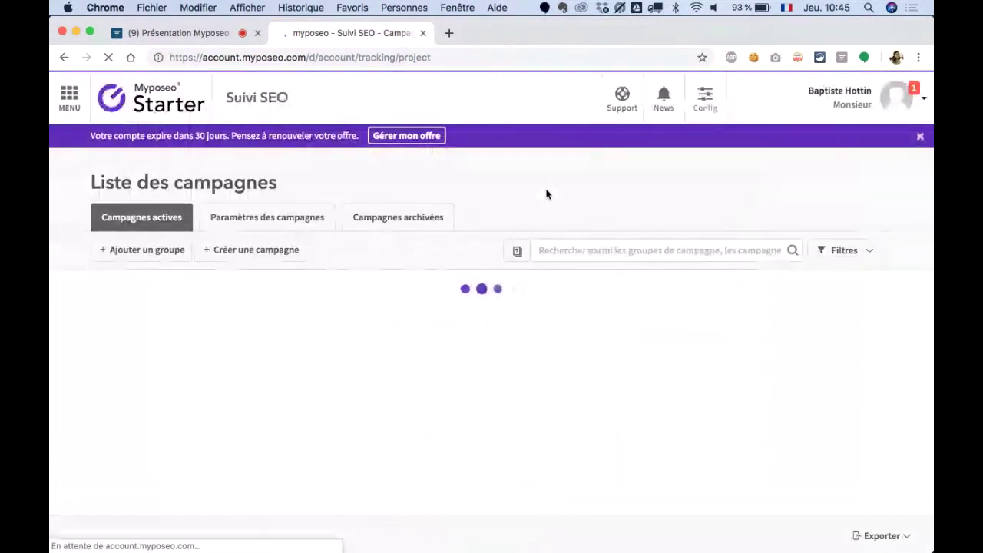
left_click(327, 393)
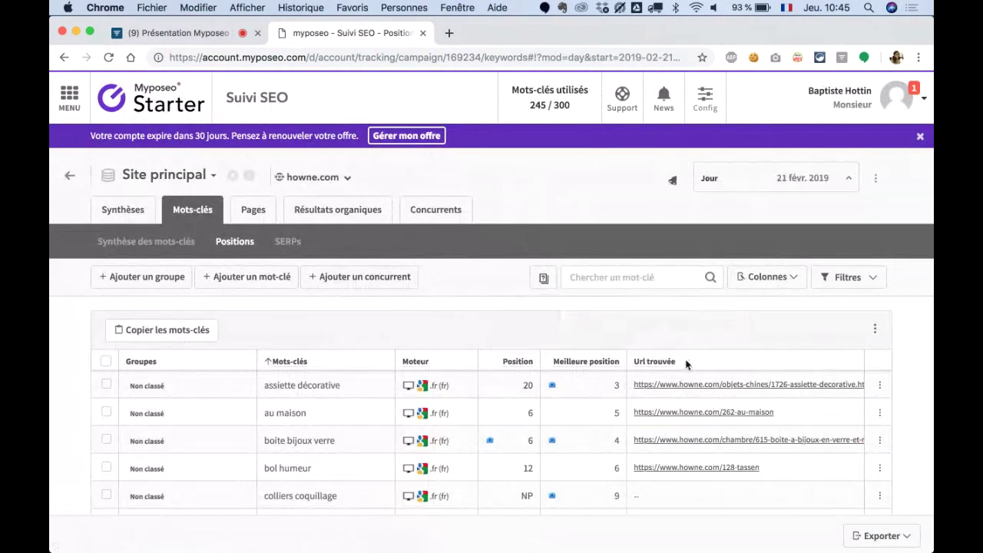
scroll(733, 338, "down", 1)
scroll(733, 338, "down", 1)
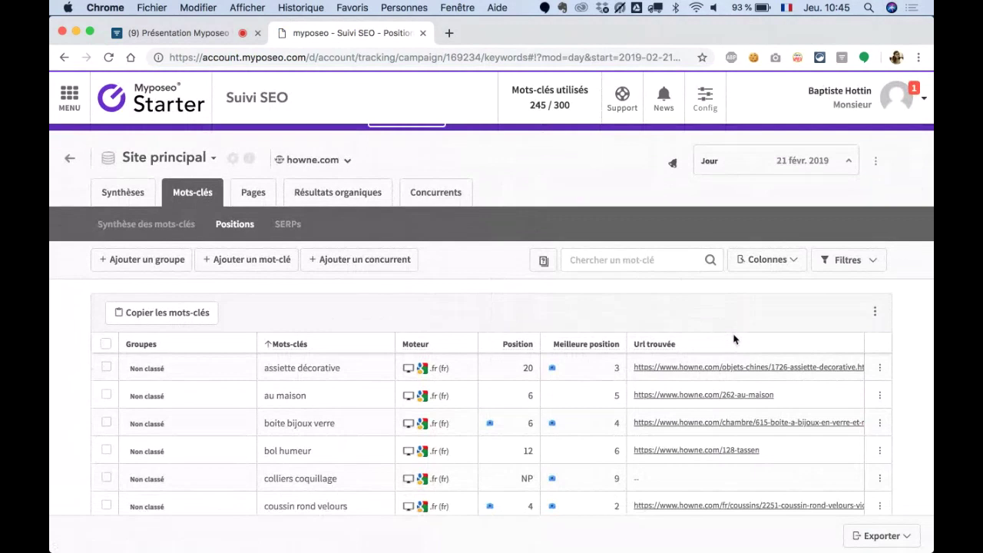
scroll(552, 340, "down", 2)
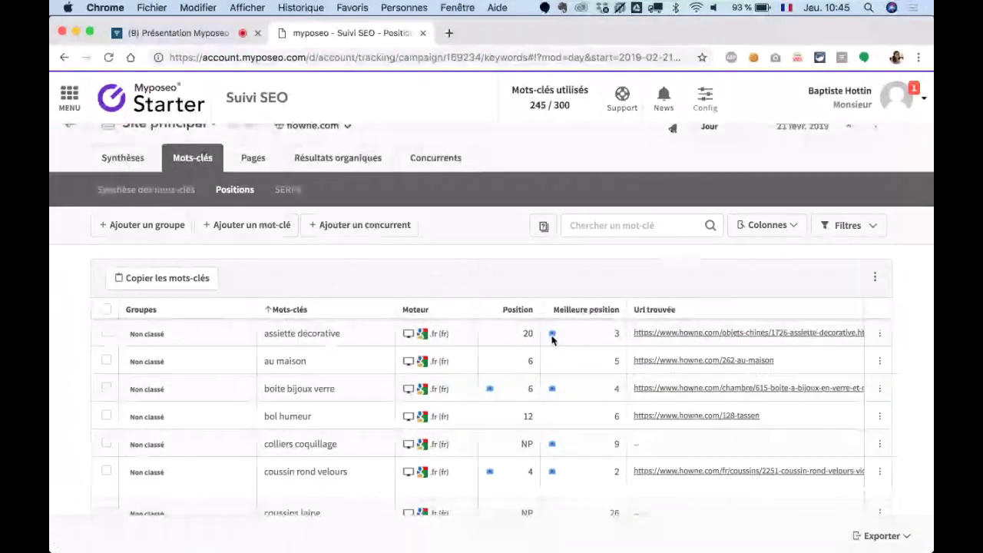
Step: View the legend explaining result icons, then close it
mouse_move(553, 339)
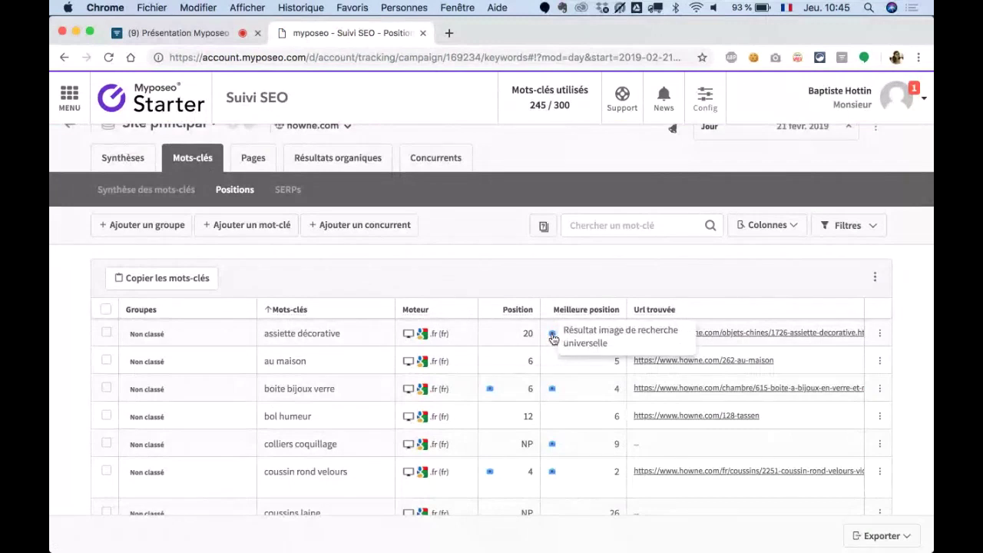
left_click(552, 338)
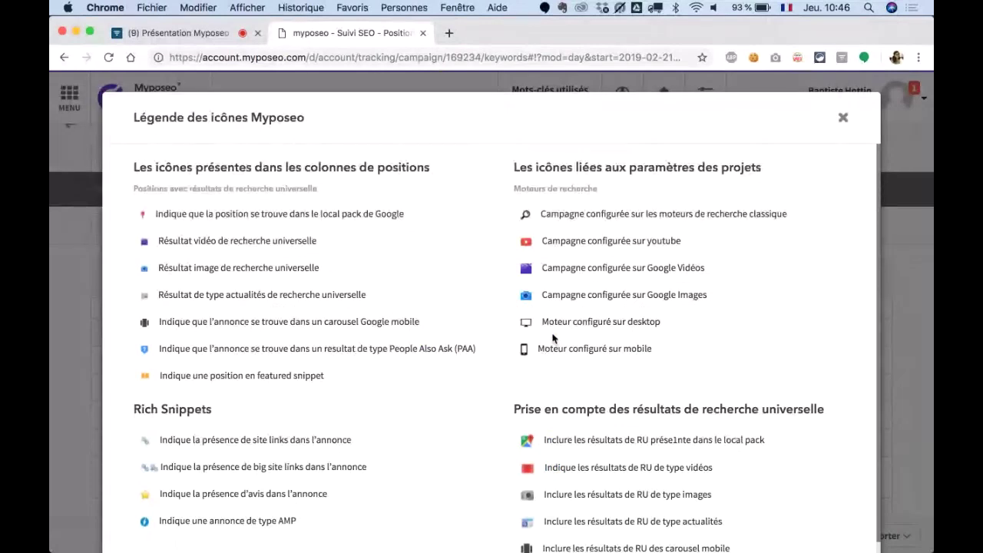
left_click(842, 122)
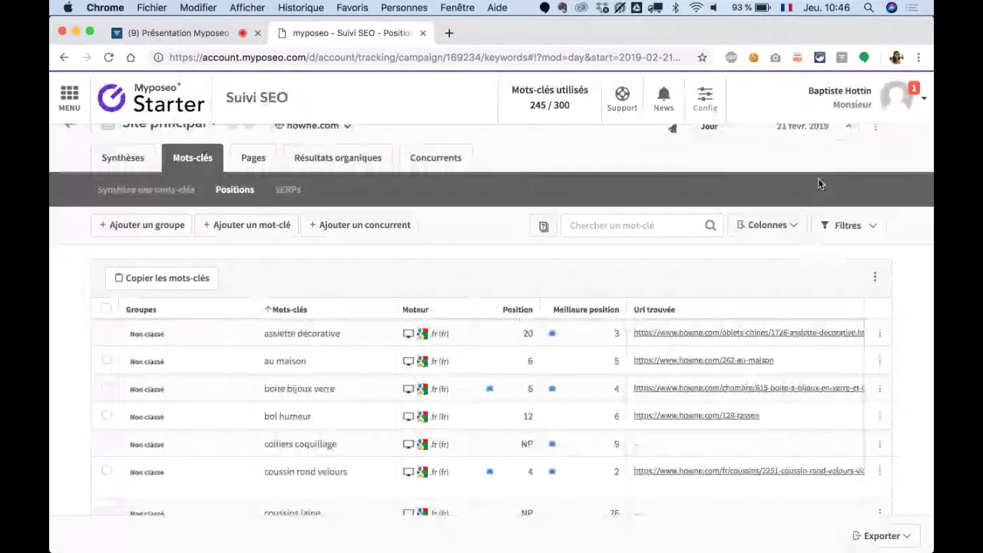
scroll(817, 183, "up", 1)
Step: Set the period start to 23 janvier 2019, apply, and review evolution, pixel and traffic columns
left_click(802, 182)
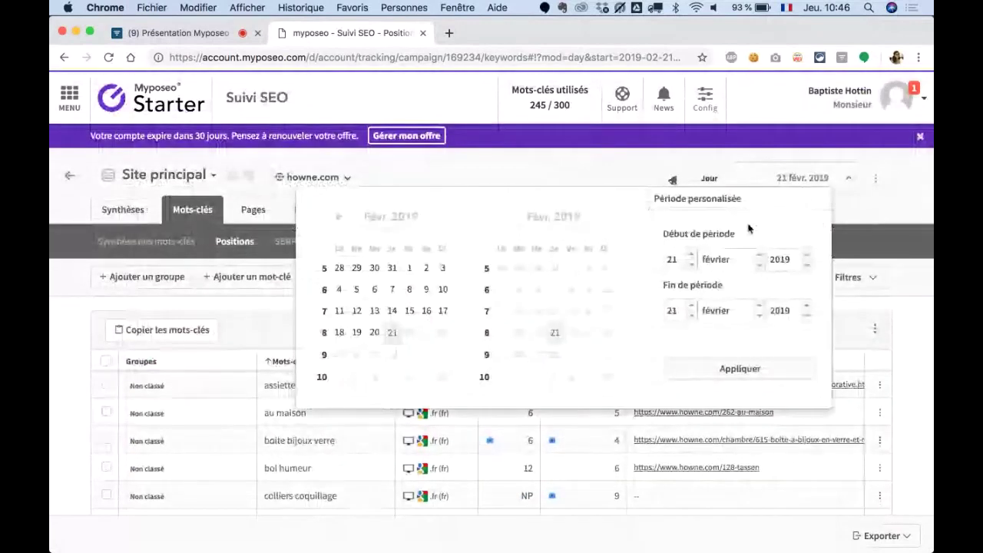
left_click(718, 259)
left_click(726, 247)
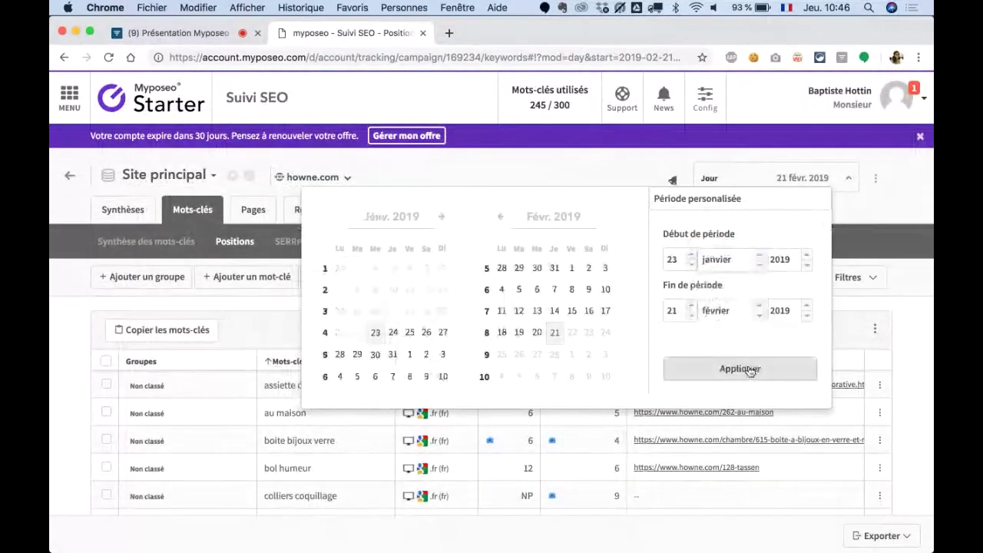
left_click(751, 369)
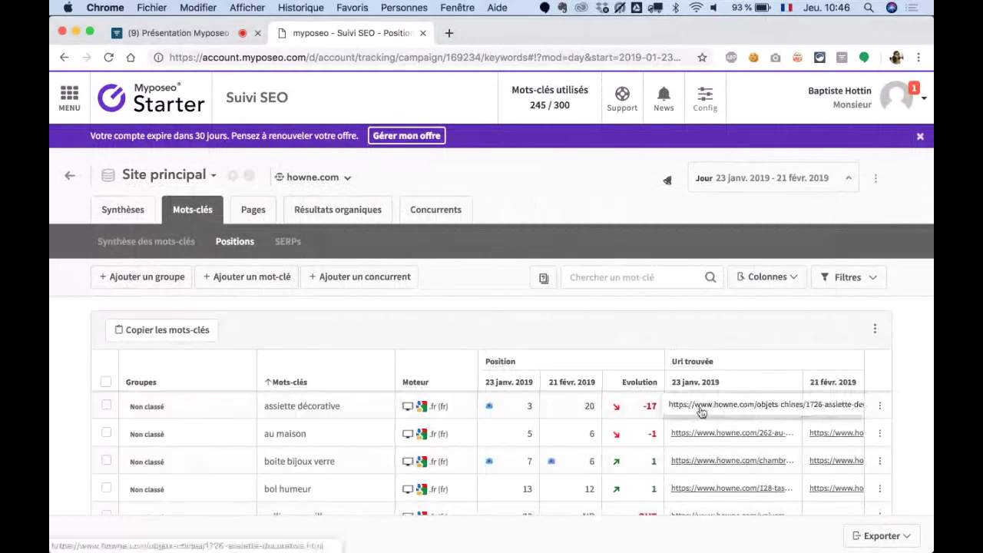
scroll(700, 412, "right", 5)
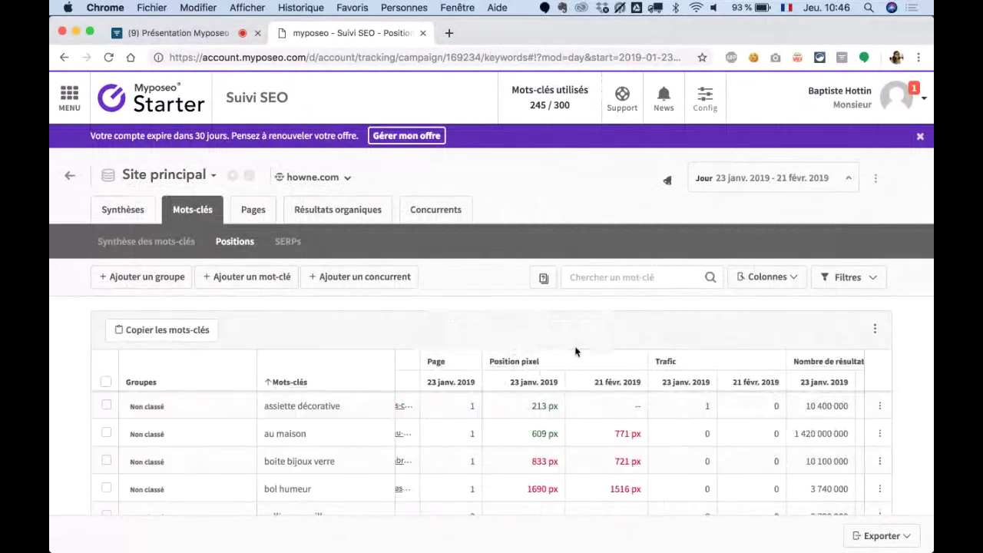
scroll(575, 351, "down", 3)
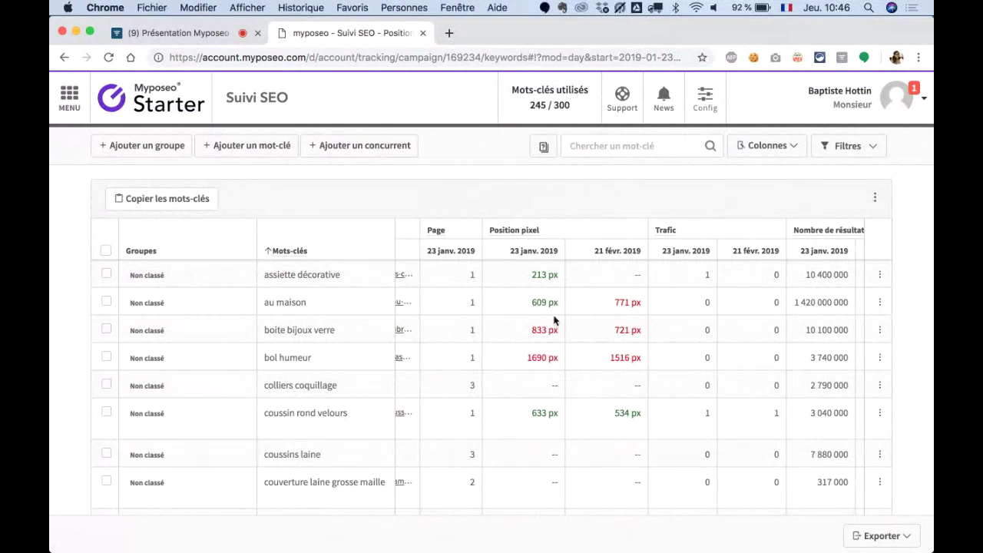
scroll(765, 198, "down", 1)
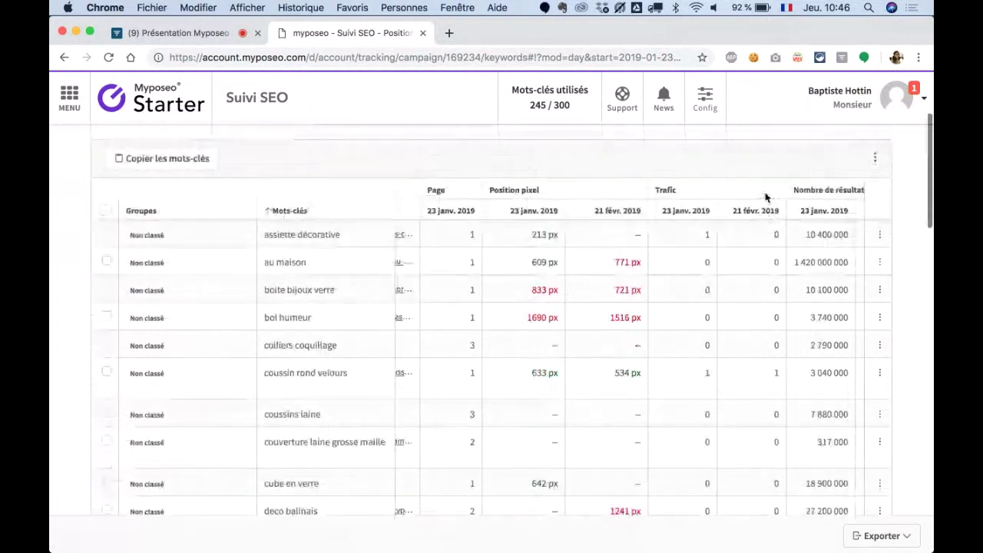
Step: Add an empty filter condition to the keyword table without choosing a field
scroll(764, 198, "up", 2)
left_click(877, 201)
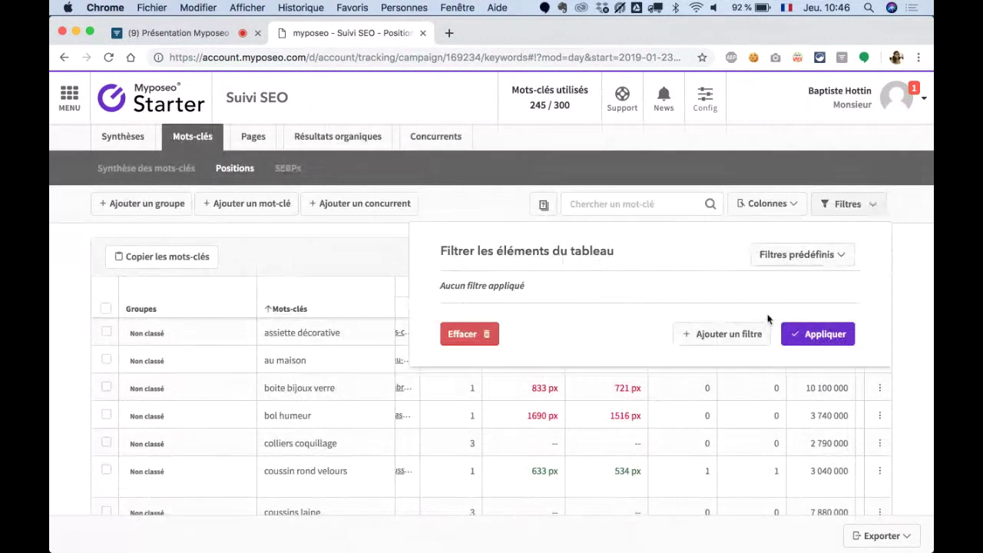
left_click(729, 334)
left_click(603, 292)
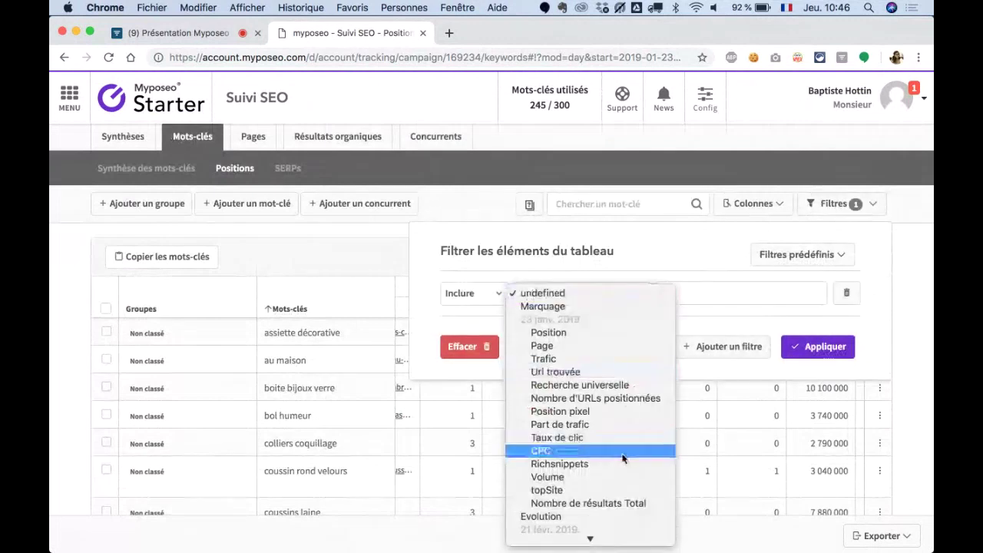
key("Escape")
Step: Review the table's show/hide column options, then bring up the export format choices
left_click(782, 202)
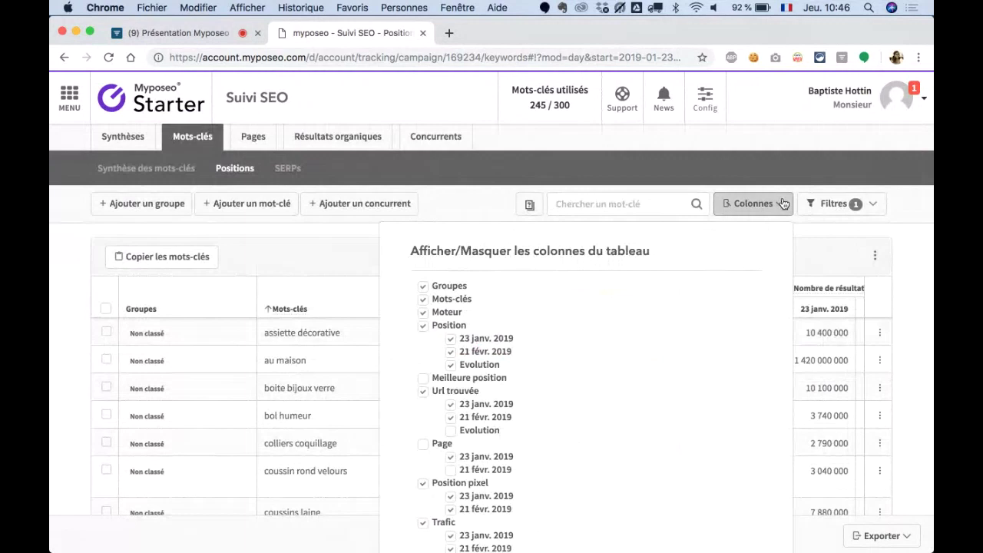
scroll(651, 283, "down", 3)
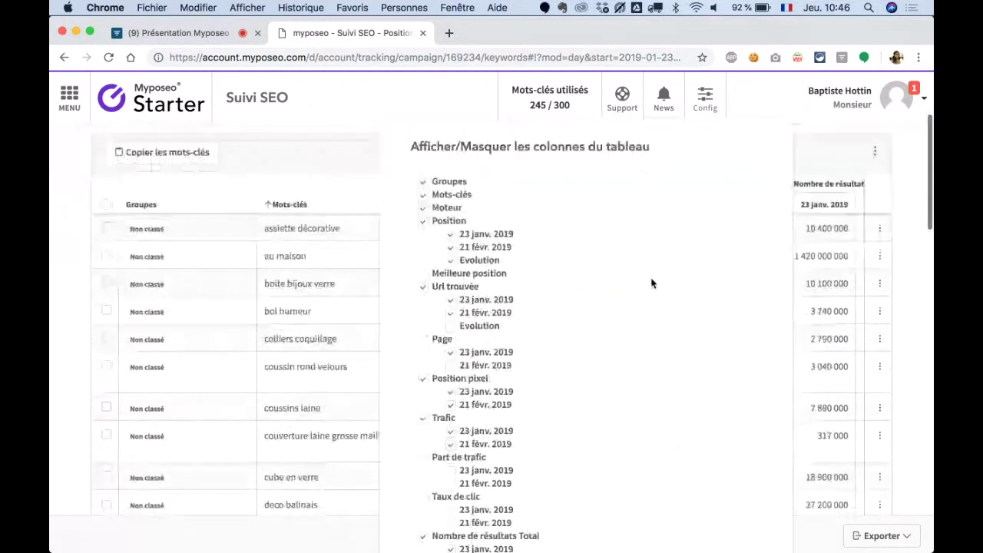
scroll(651, 283, "down", 3)
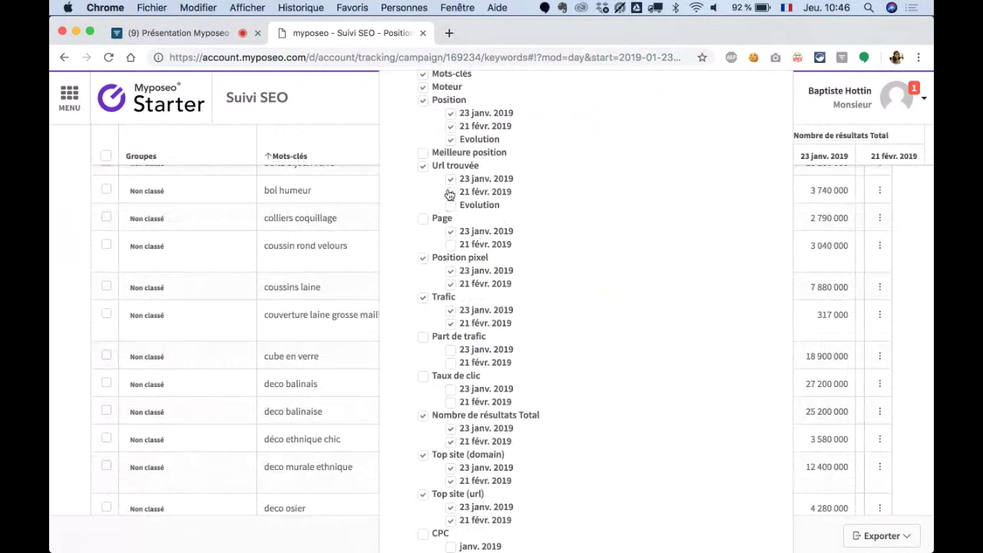
scroll(601, 194, "down", 1)
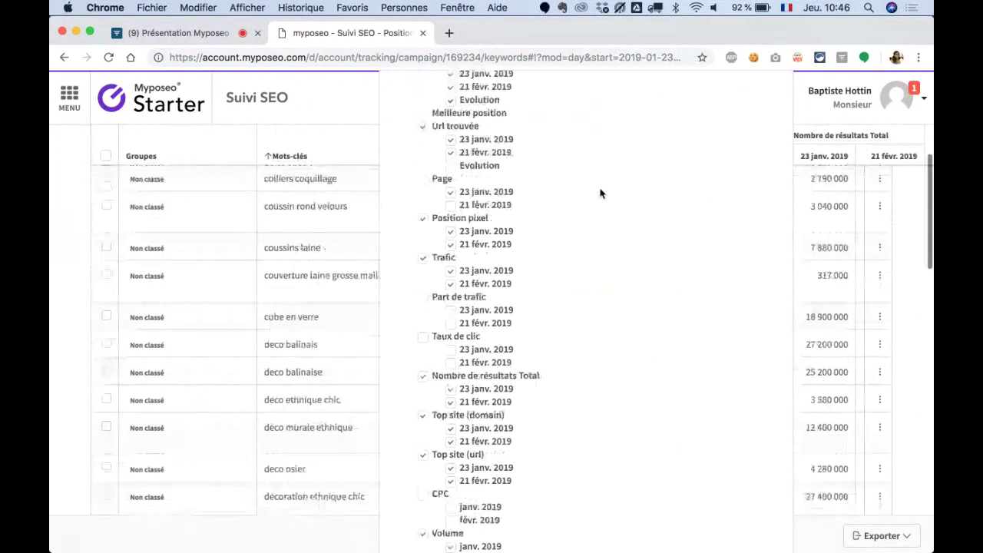
scroll(601, 194, "down", 4)
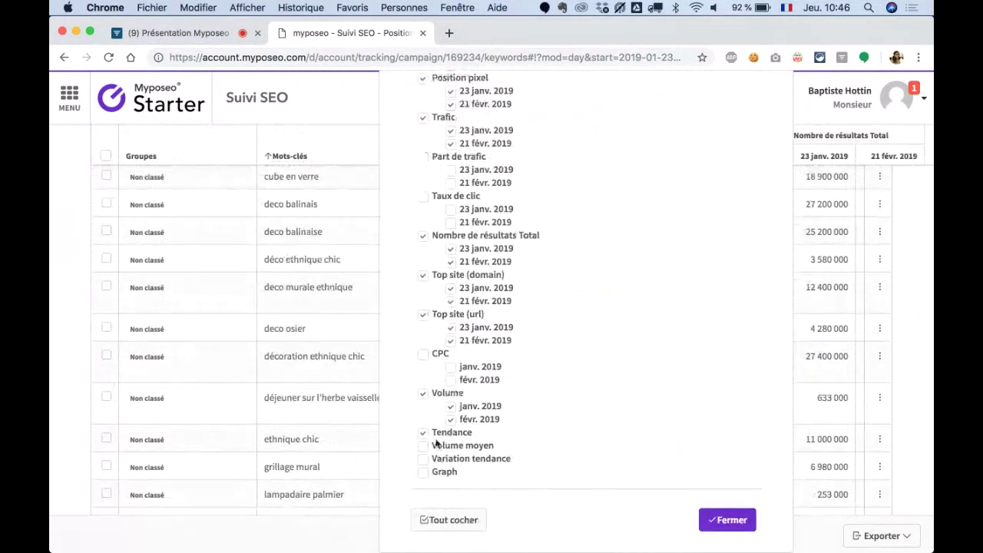
left_click(923, 271)
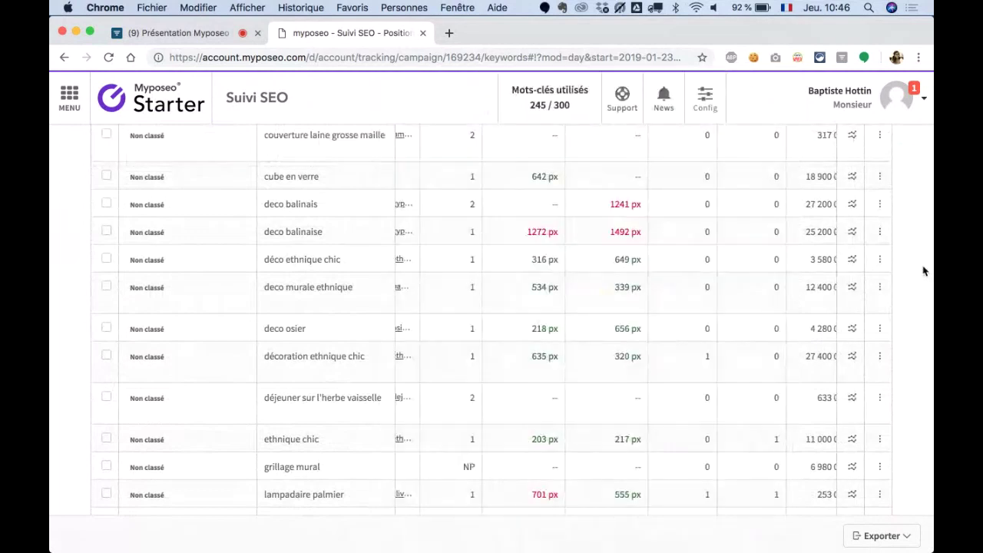
left_click(874, 541)
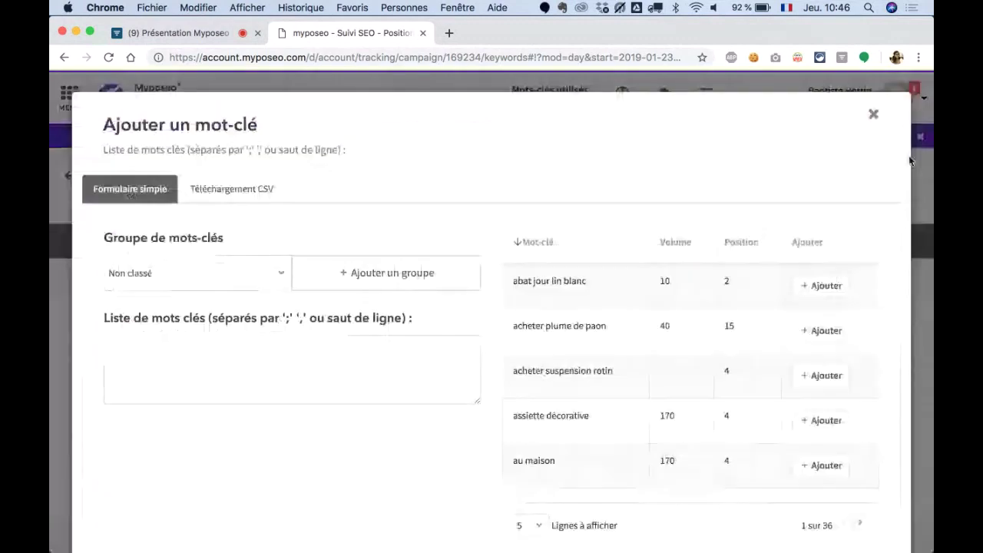
Step: Close the Ajouter un mot-clé dialog to return to the howne.com positions table
left_click(873, 119)
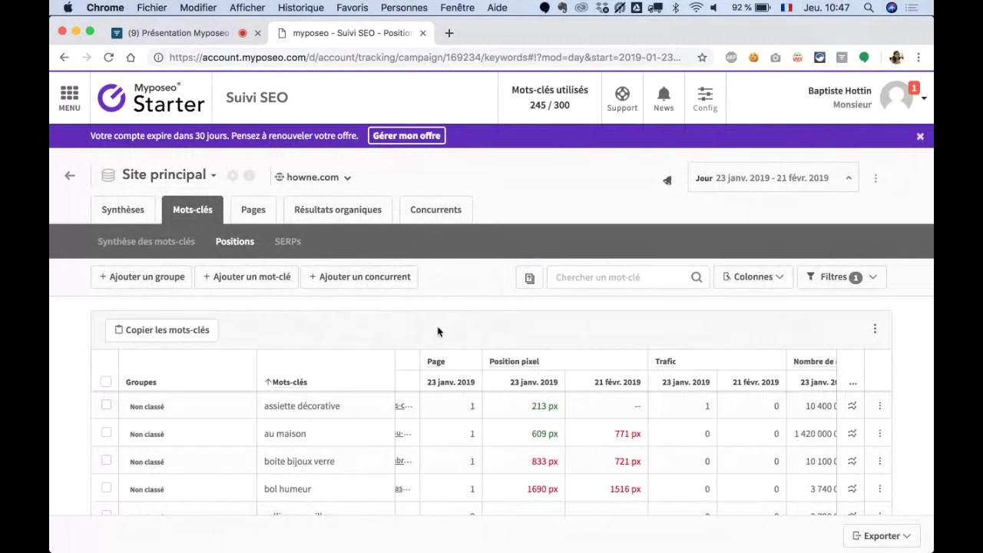
Step: Browse bulk actions for the assiette décorative row, untick it, and open the Synthèses overview
scroll(233, 382, "down", 3)
left_click(106, 250)
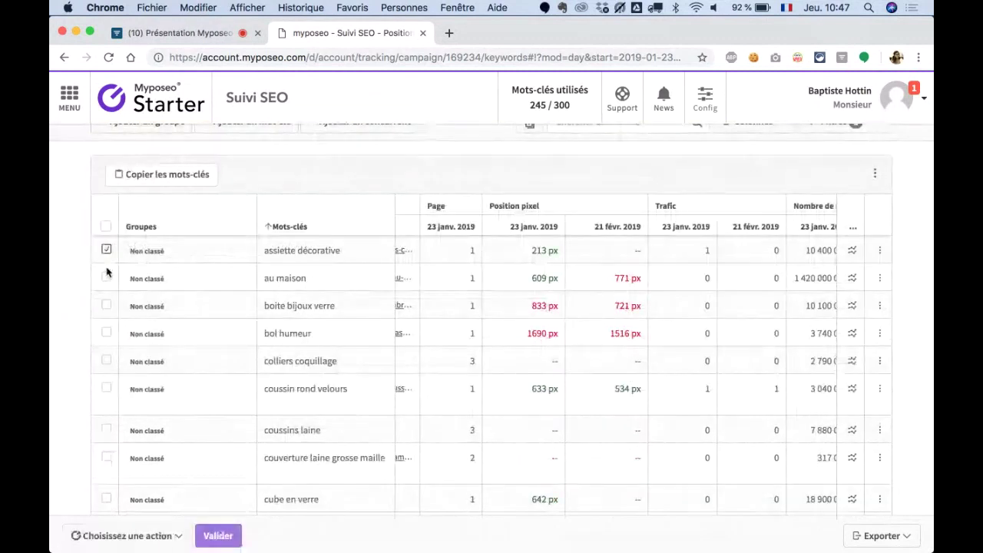
left_click(179, 540)
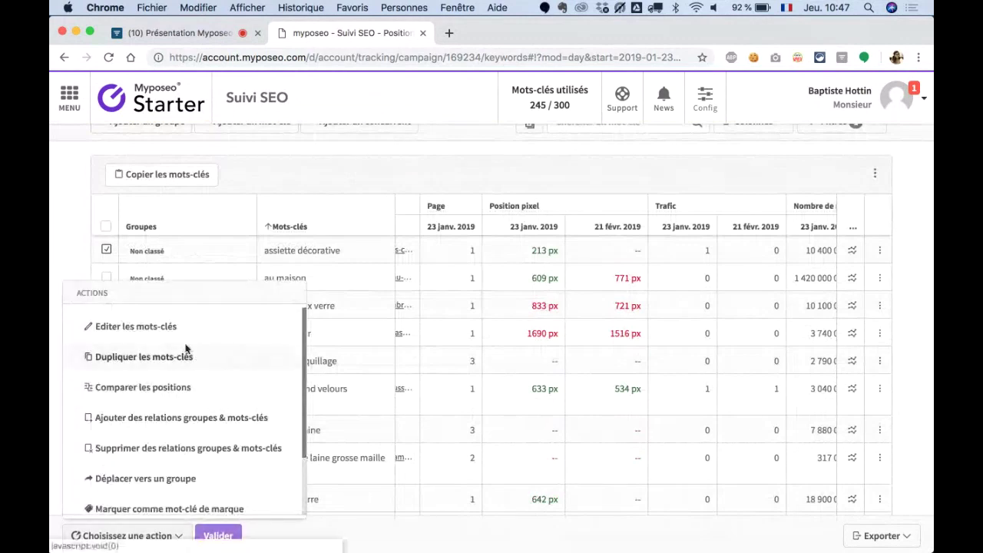
scroll(208, 373, "down", 1)
scroll(208, 373, "down", 1)
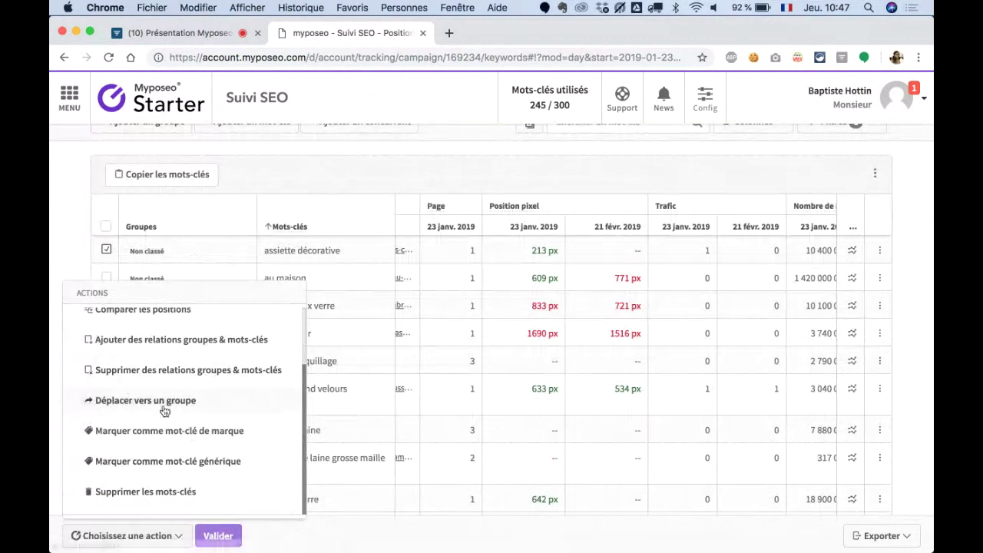
scroll(176, 384, "up", 2)
left_click(369, 533)
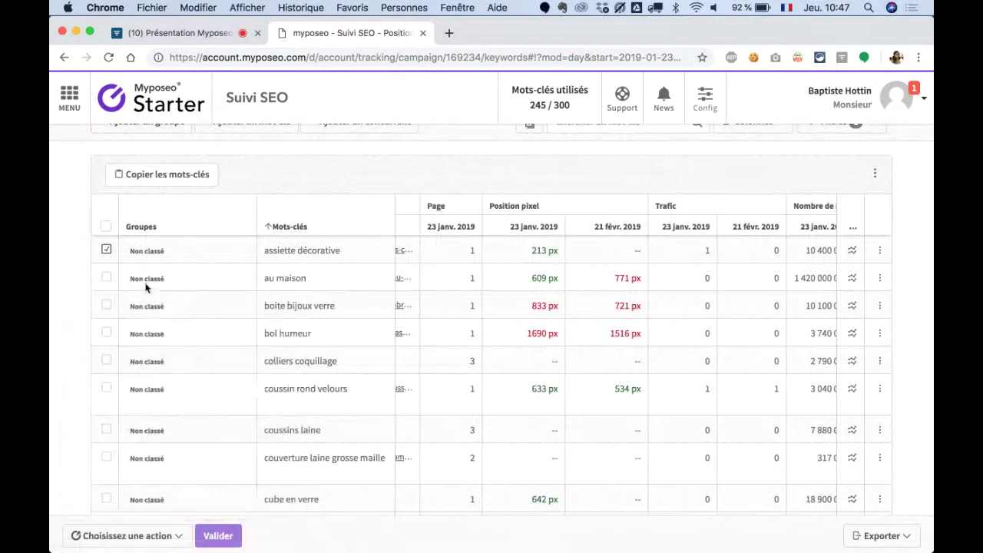
left_click(106, 250)
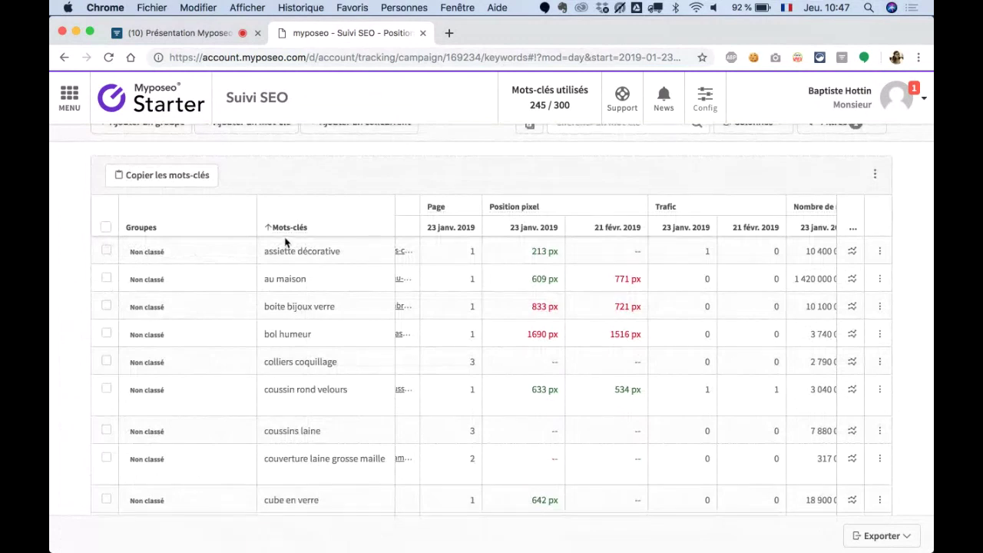
scroll(285, 243, "up", 5)
left_click(121, 212)
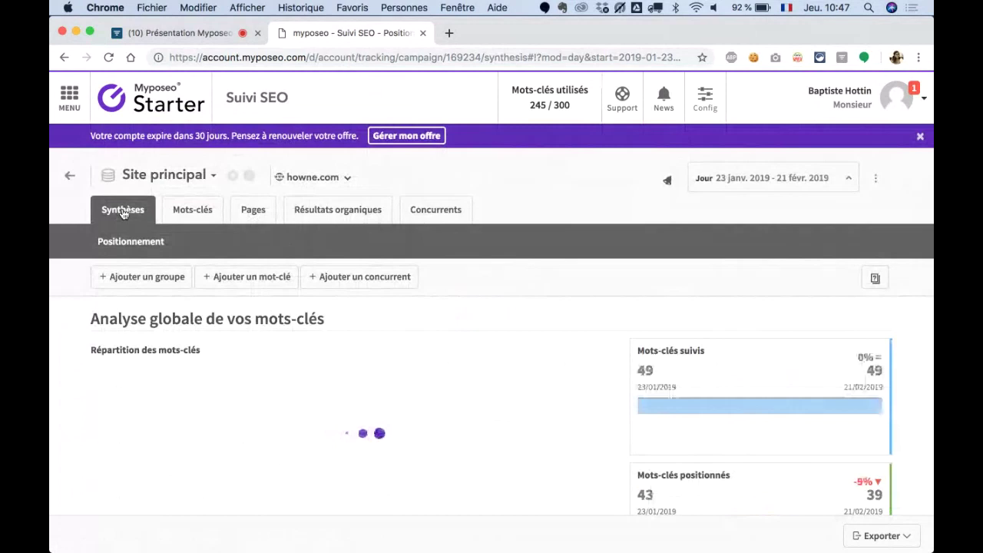
Step: Switch from the Synthèses chart to the Pages table of howne.com URLs with position, presence and traffic
scroll(668, 274, "down", 5)
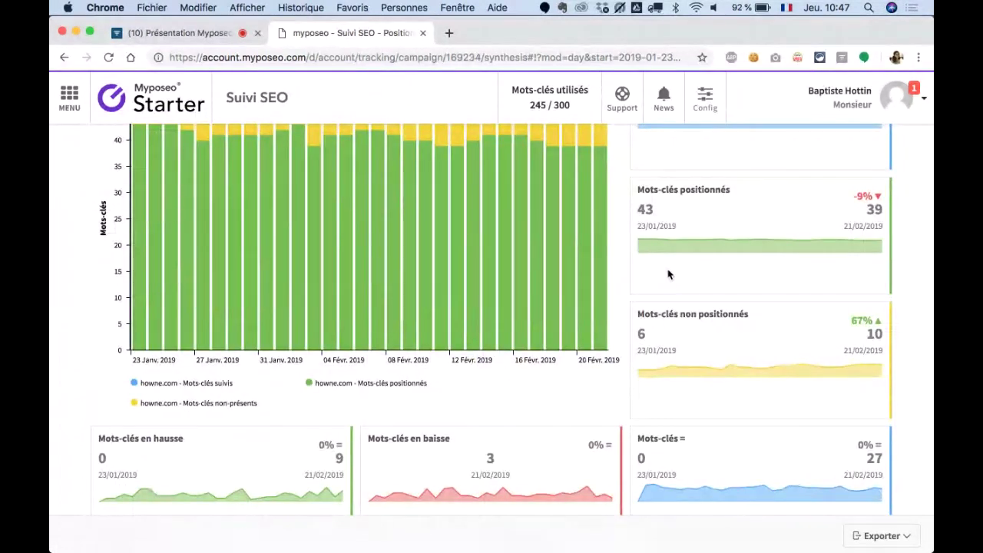
scroll(248, 220, "up", 5)
left_click(248, 218)
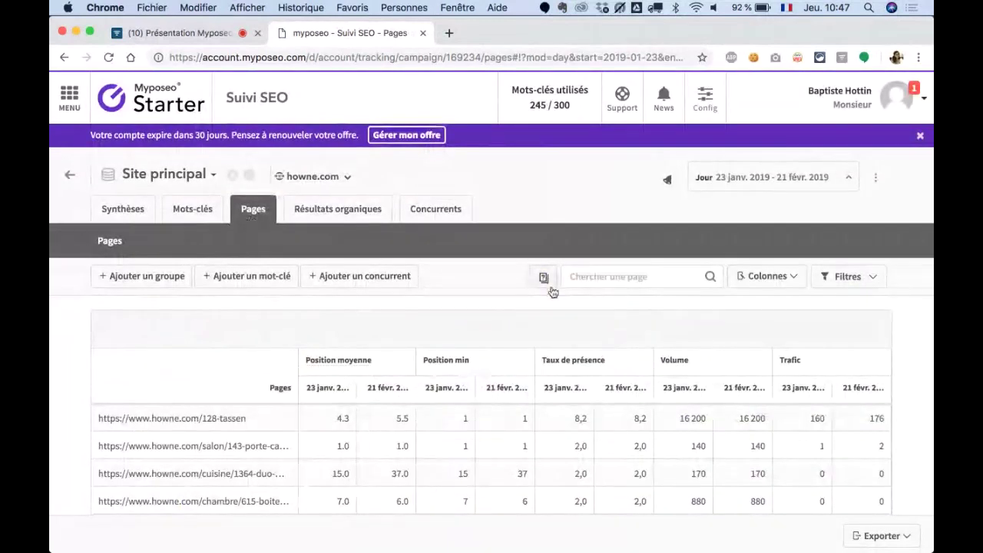
scroll(231, 379, "down", 3)
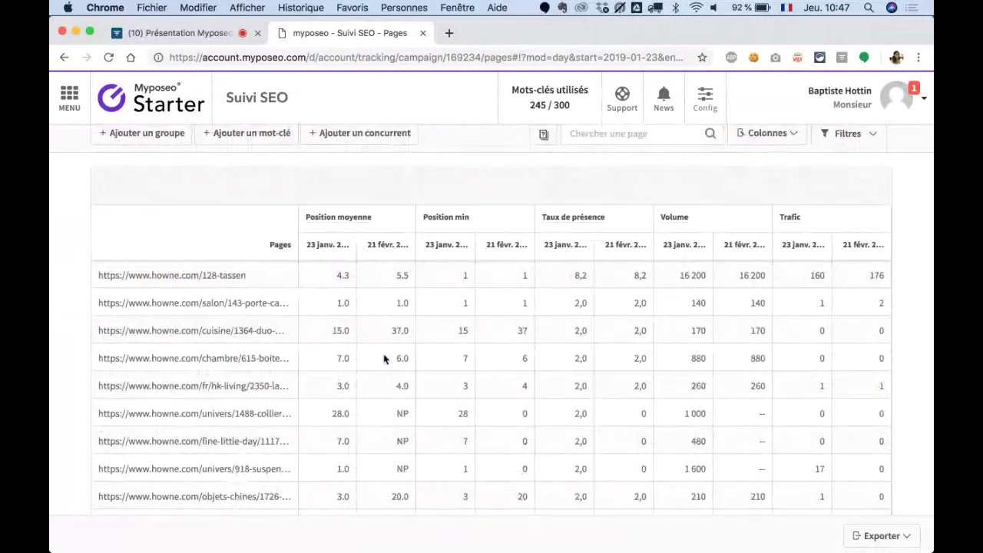
scroll(511, 332, "up", 3)
Step: Show the Résultats organiques table and scroll across dates to see Panier boule go from 22.0 to NP
left_click(330, 219)
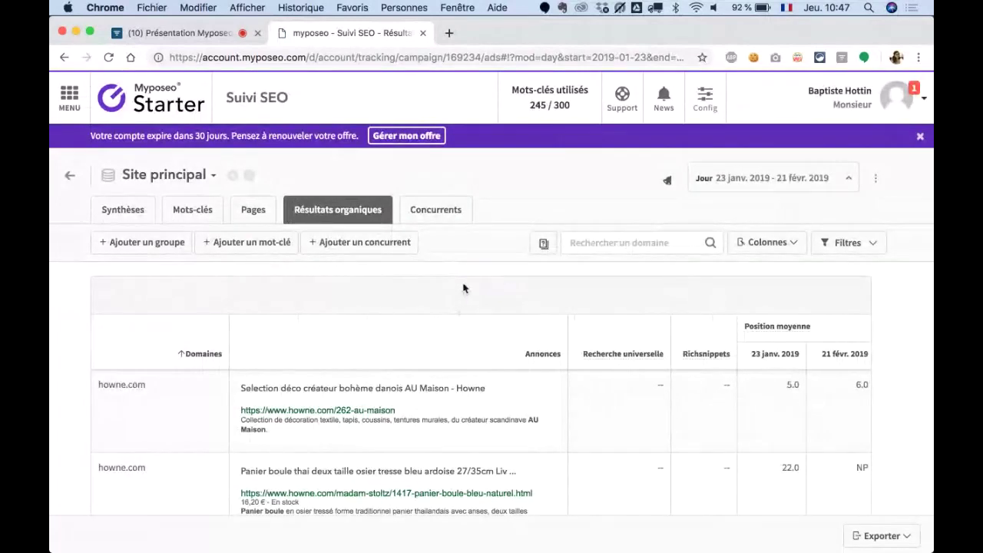
scroll(463, 288, "down", 2)
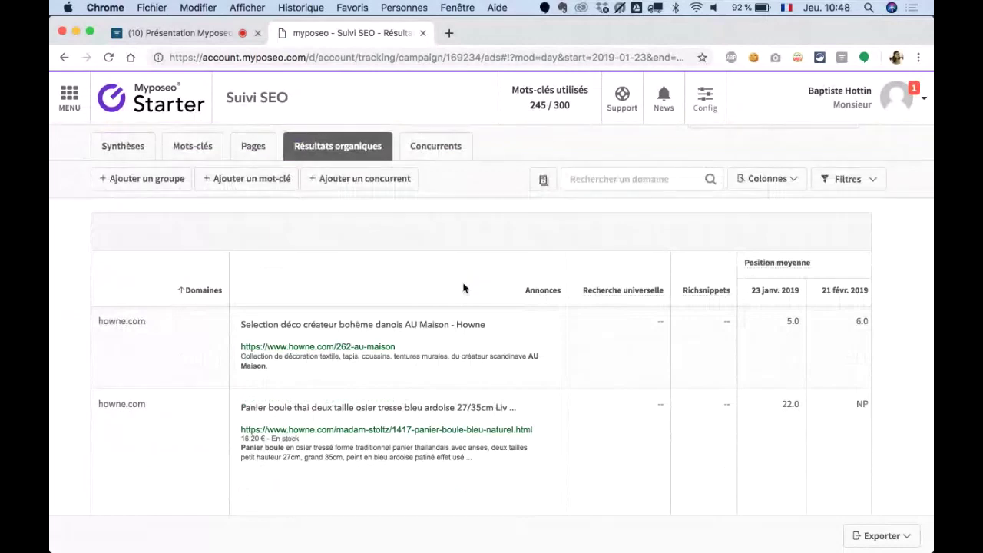
scroll(443, 358, "right", 1)
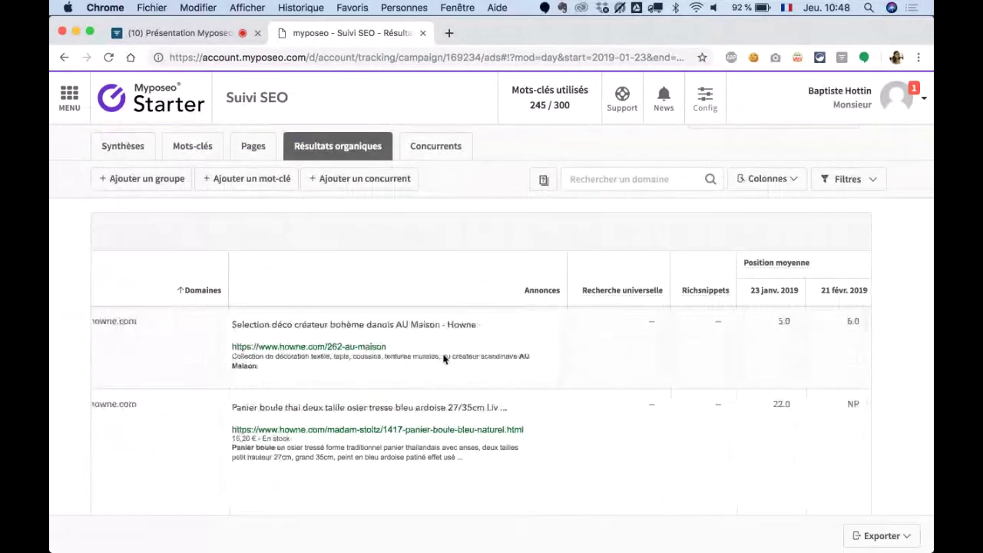
scroll(443, 359, "right", 10)
scroll(584, 329, "left", 10)
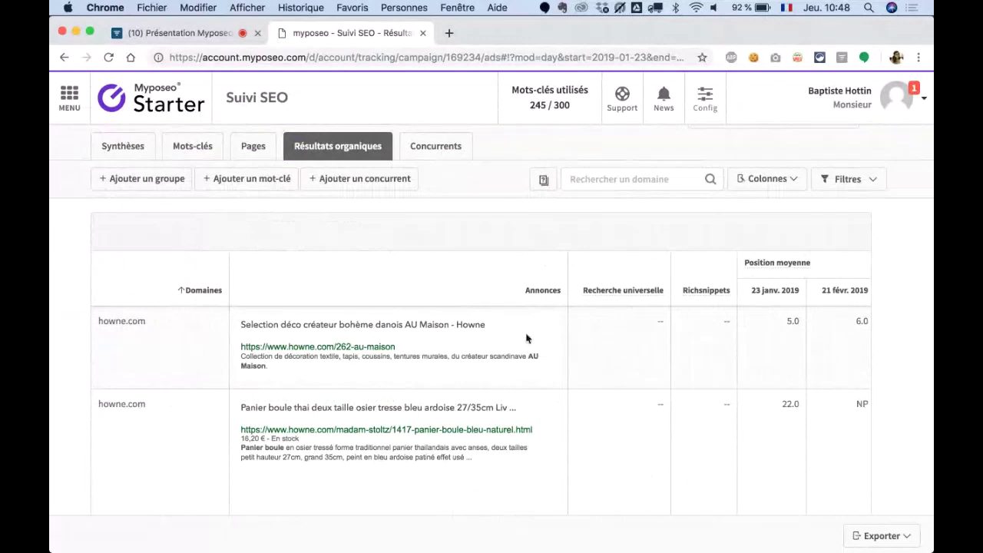
Step: Check the Concurrents comparison, then go back to the Mots-clés positions table
left_click(444, 149)
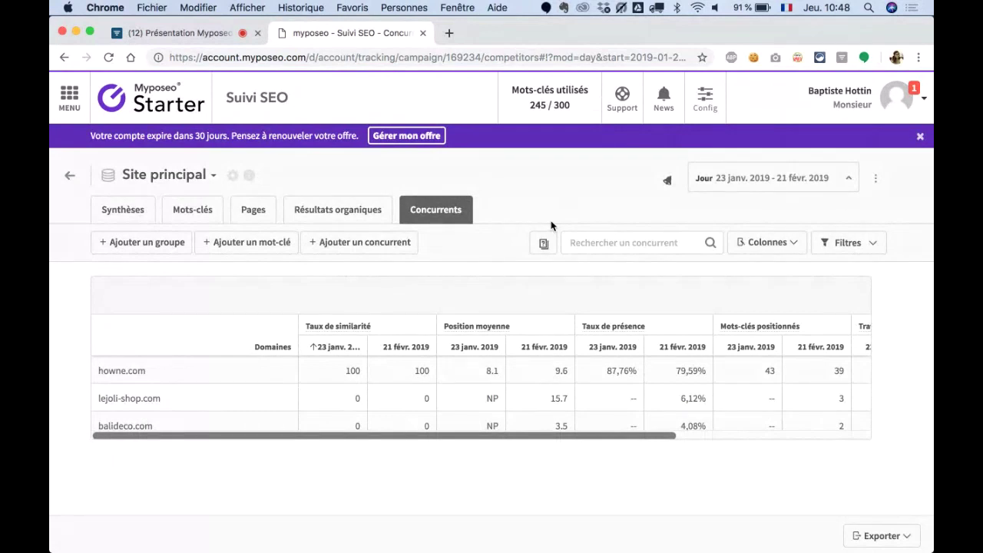
left_click(192, 215)
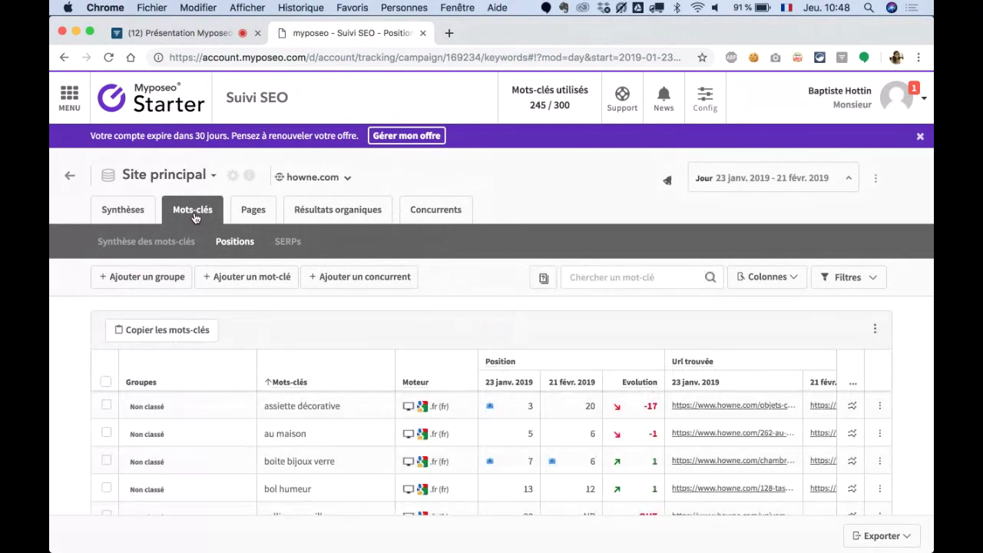
Step: Scroll the Positions table, then open the MENU with Analyse SEO, Suivi SEO, Rapports and Suggestions
scroll(194, 218, "down", 5)
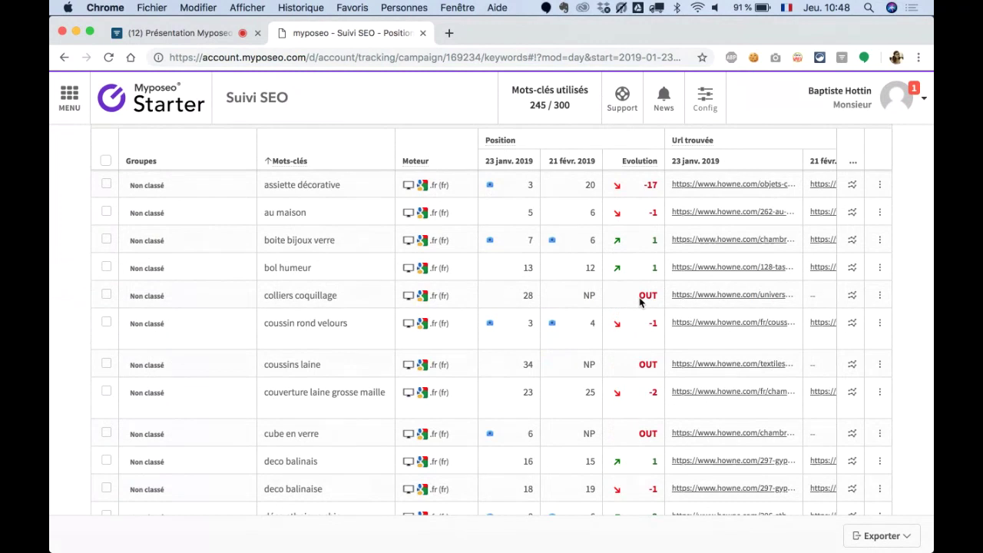
scroll(639, 301, "up", 5)
left_click(135, 116)
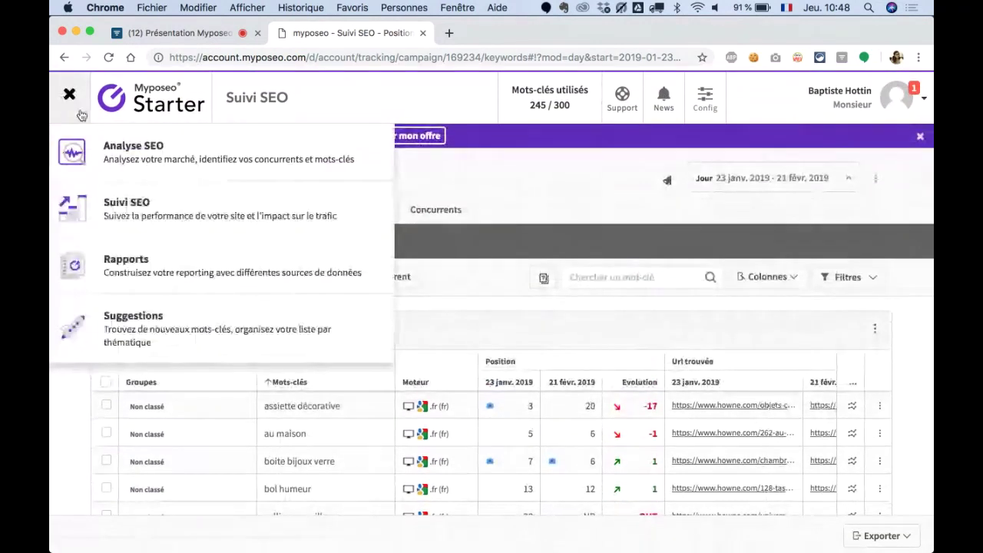
Step: Go to Rapports to list the two Rapport Global Suivi SEO dashboards, 97336 and 97399
left_click(149, 284)
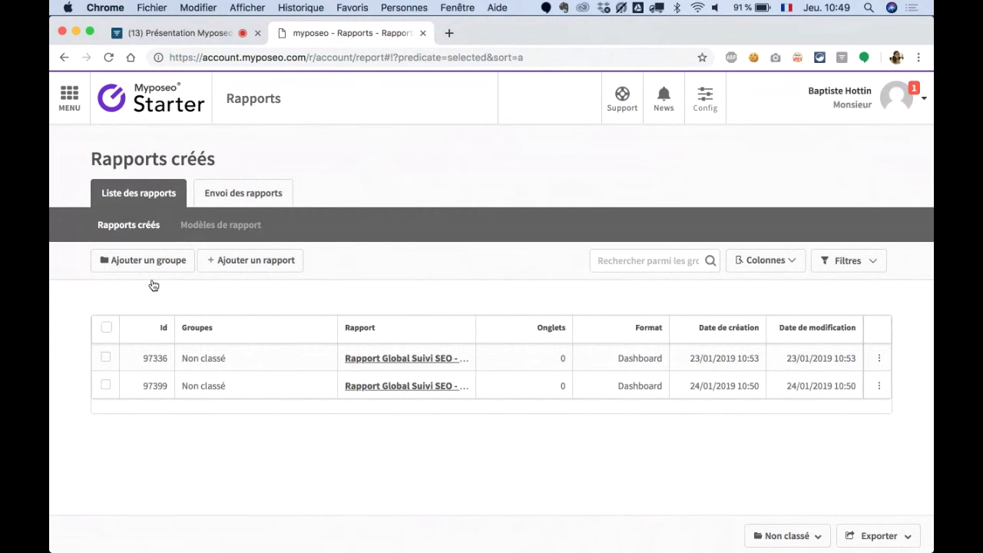
left_click(271, 262)
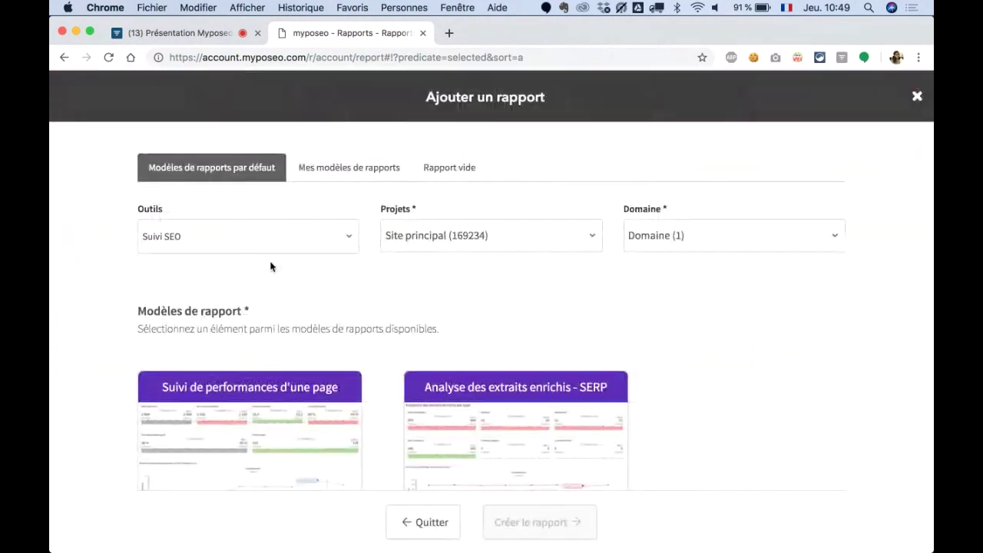
left_click(275, 250)
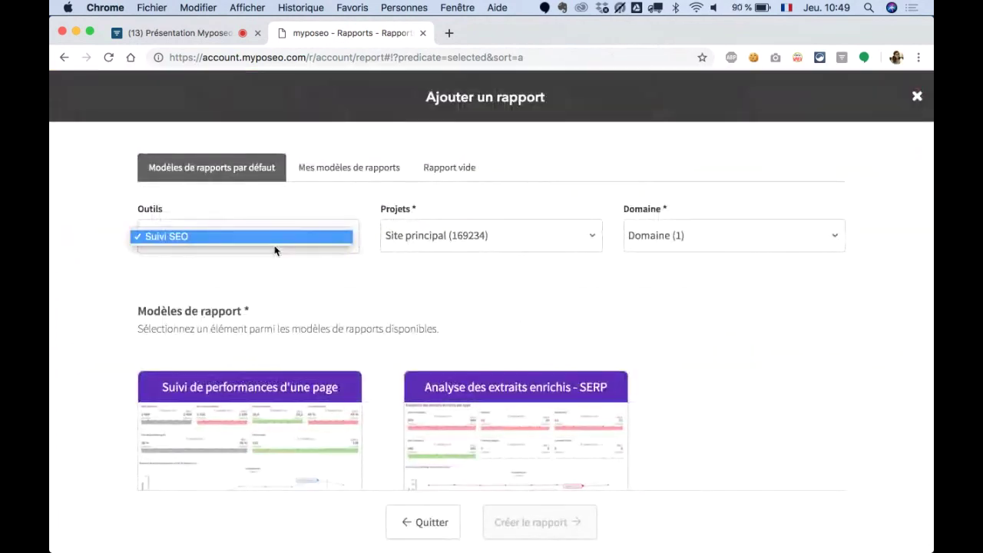
left_click(275, 250)
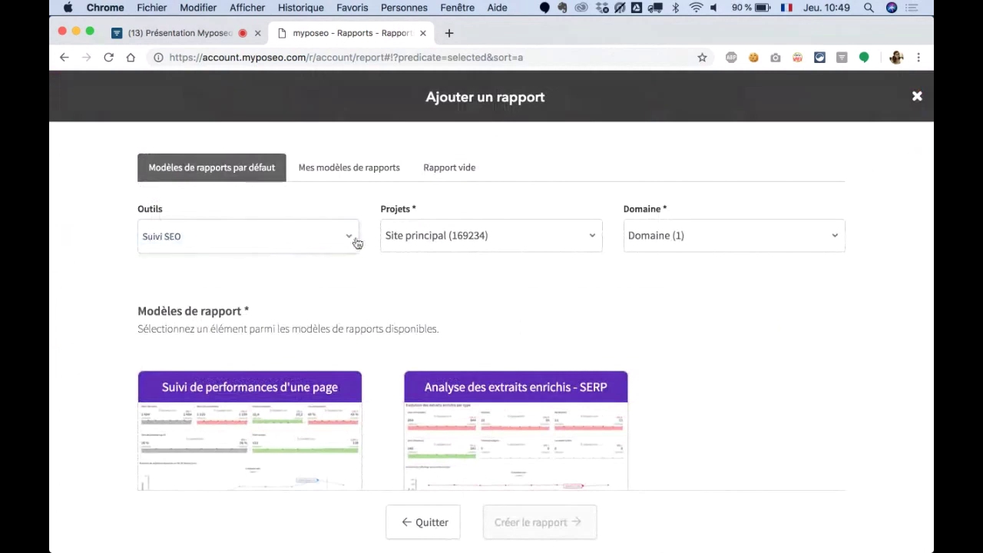
left_click(444, 234)
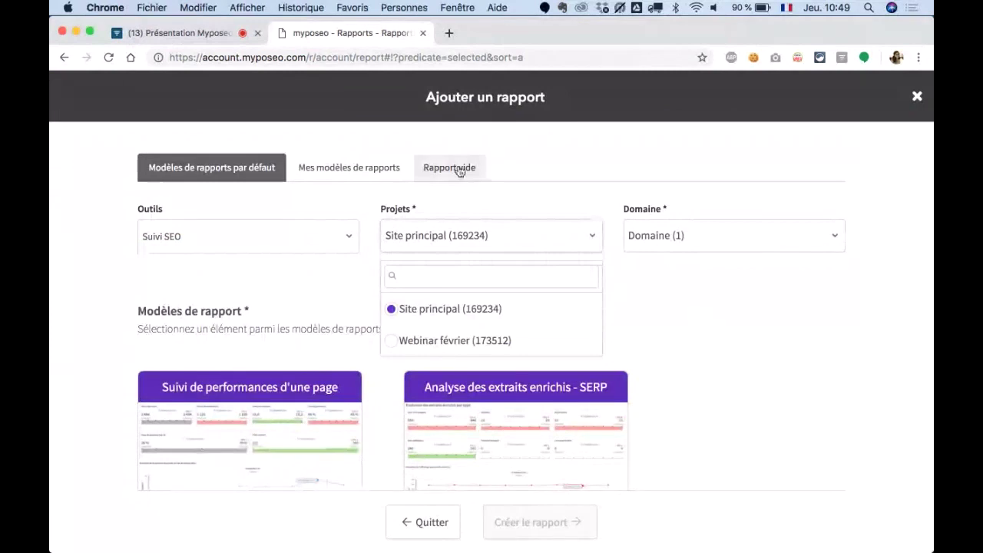
left_click(459, 170)
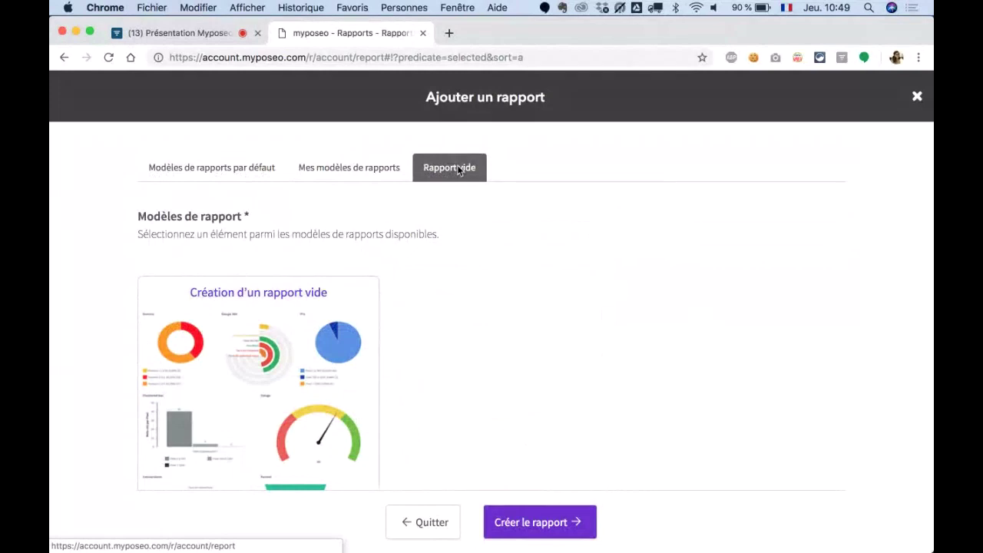
left_click(244, 168)
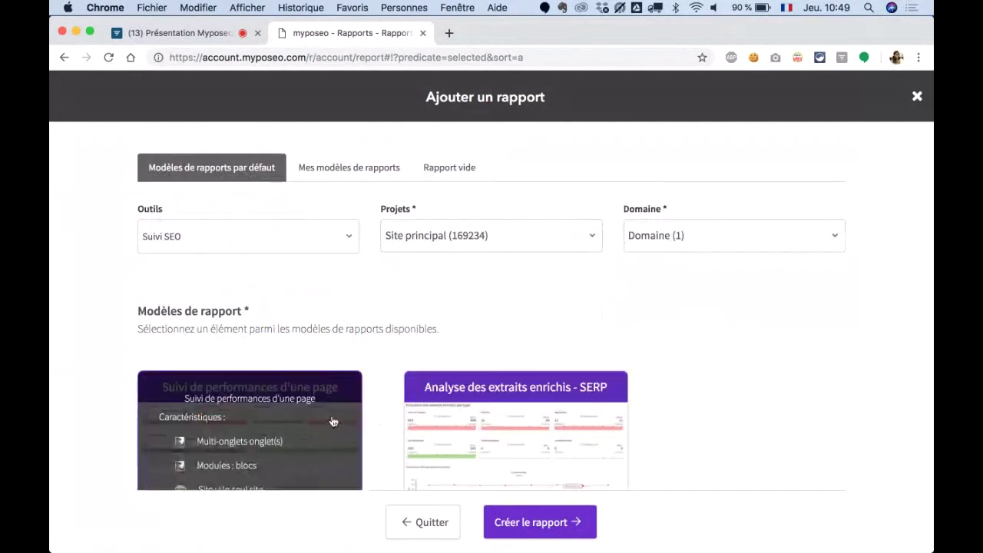
mouse_move(506, 413)
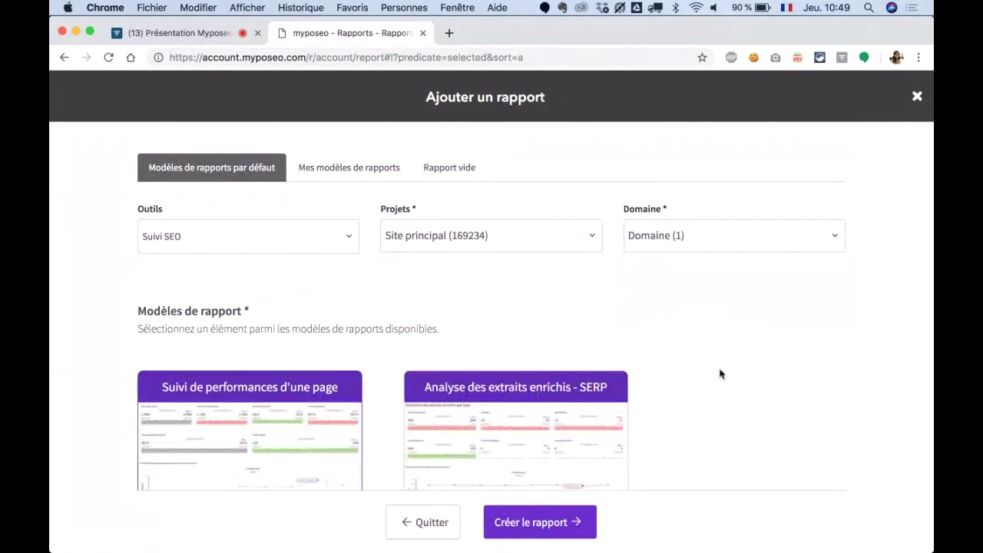
left_click(431, 523)
left_click(422, 387)
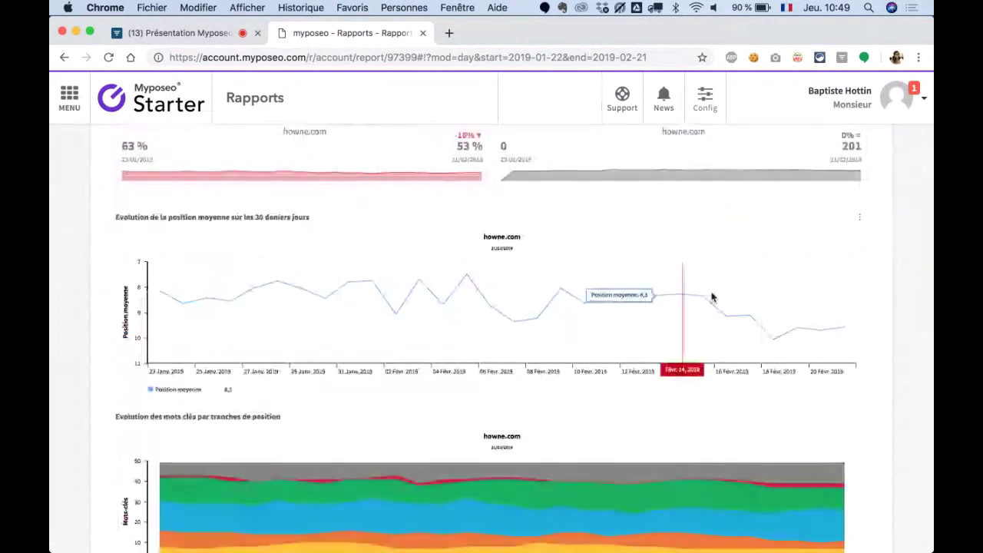
Step: Inspect report 97399's average-position chart and scroll through the TOP 10 keyword tables and back
mouse_move(320, 220)
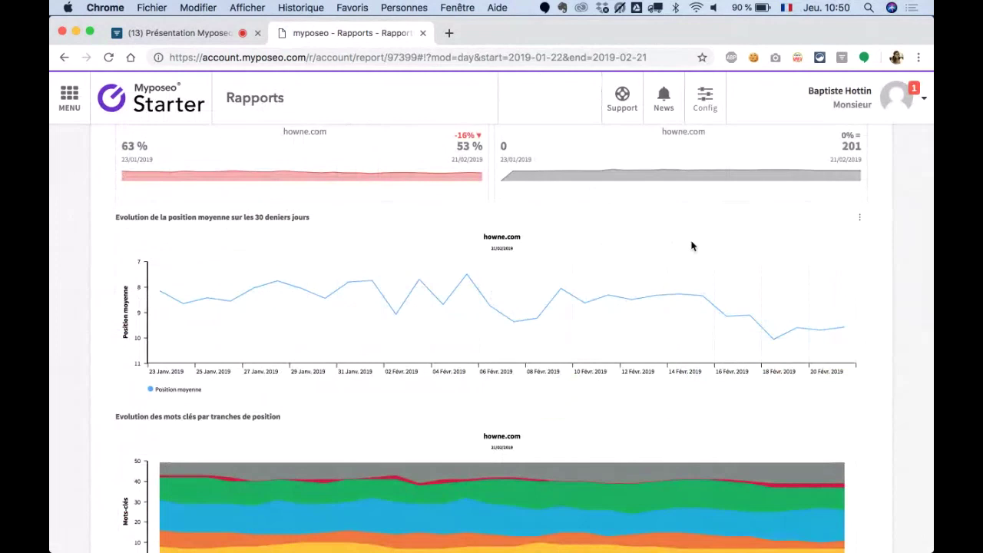
scroll(691, 246, "down", 5)
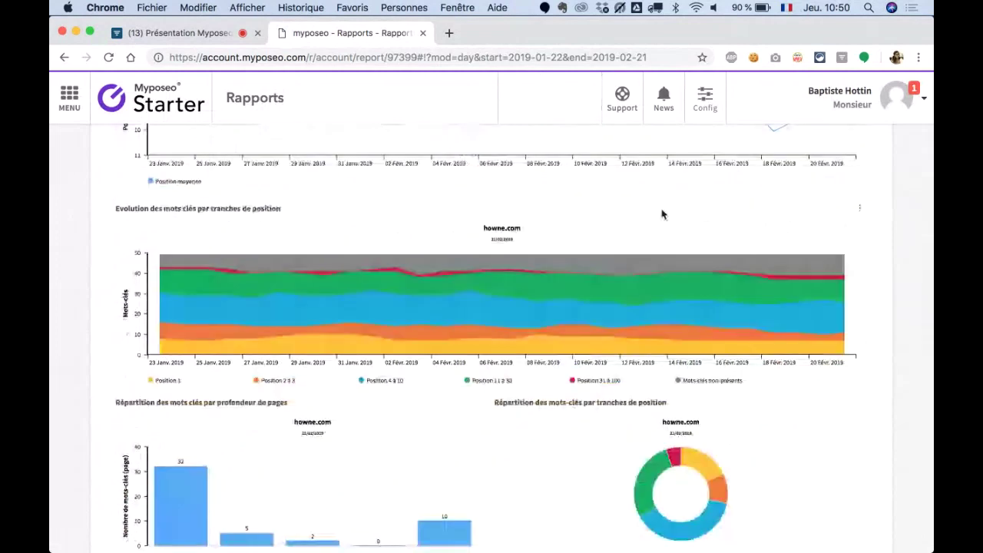
scroll(662, 214, "down", 10)
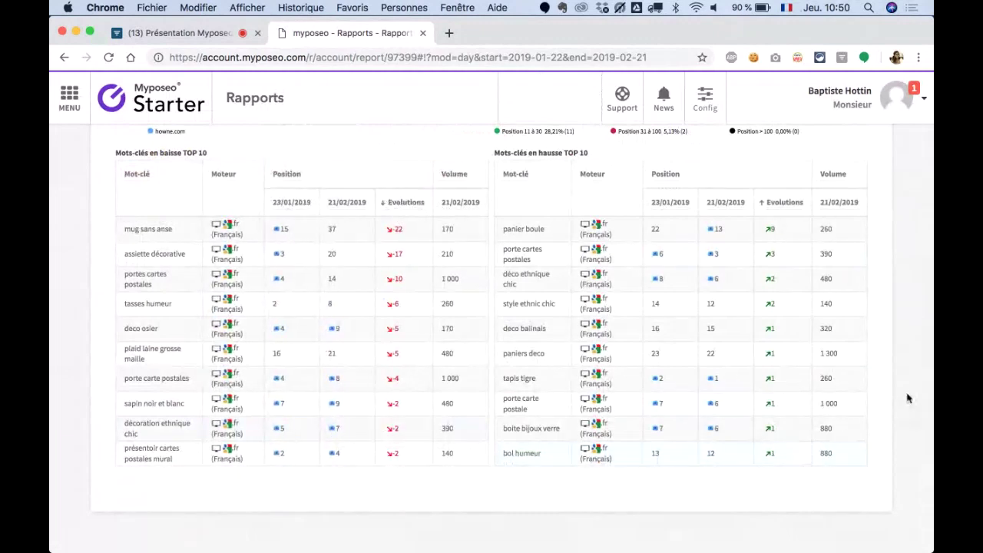
scroll(907, 398, "up", 15)
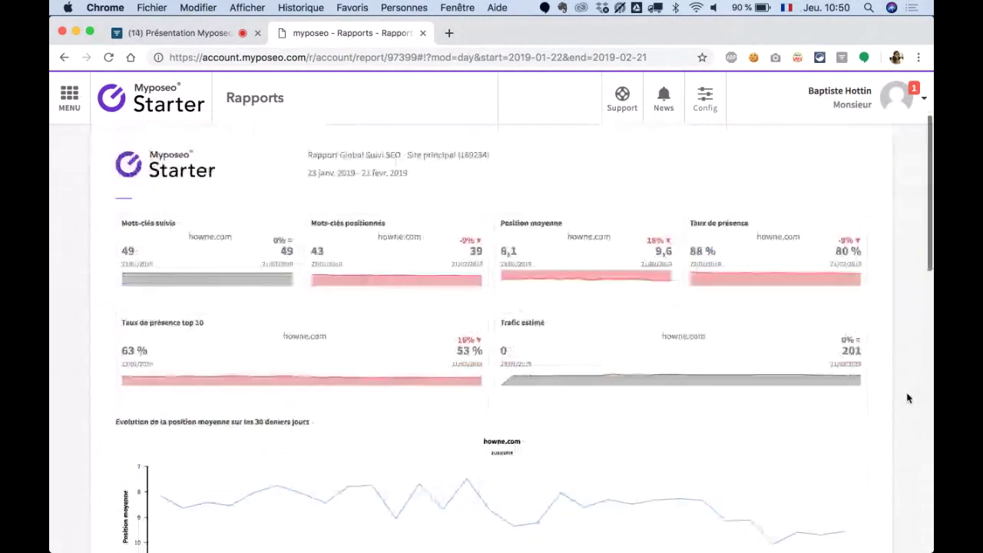
scroll(907, 398, "down", 1)
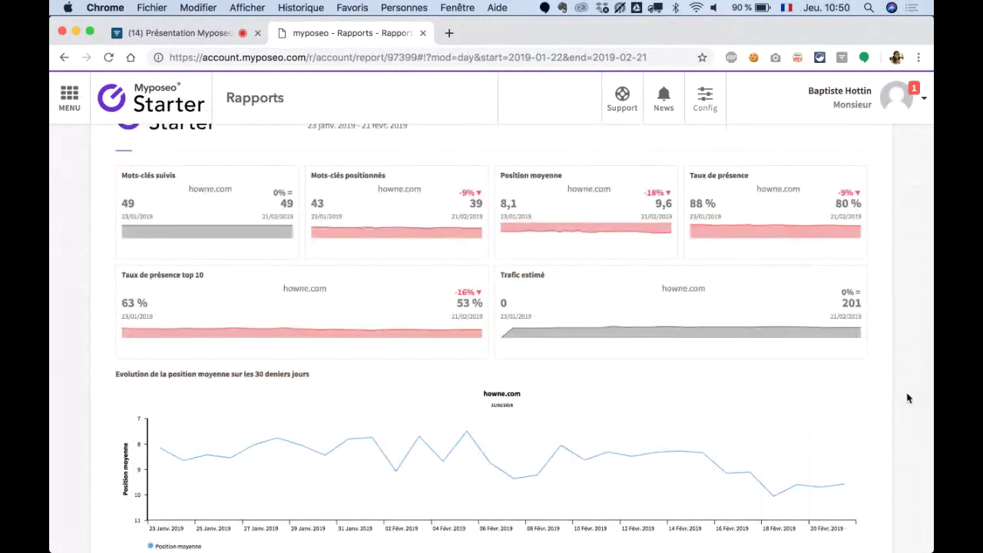
scroll(907, 398, "up", 3)
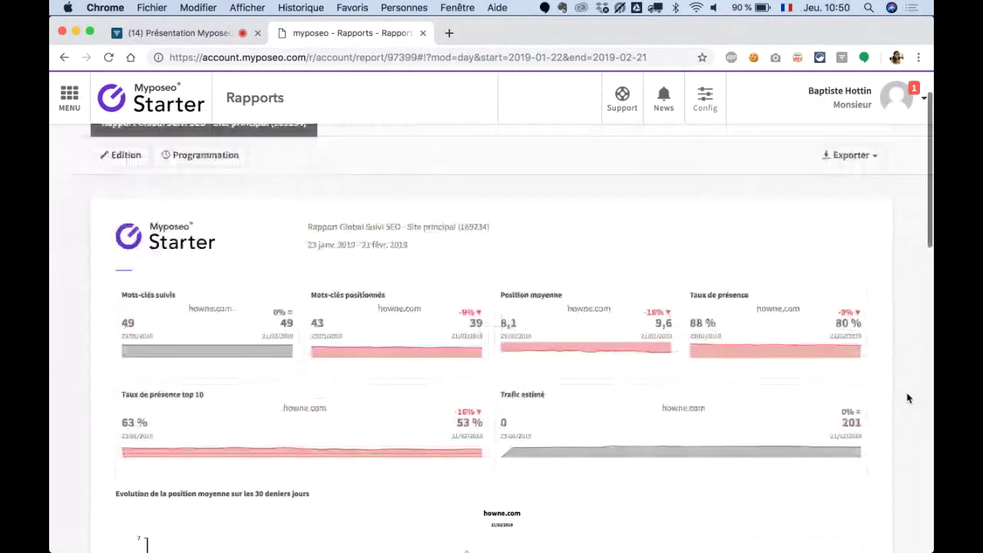
left_click(132, 218)
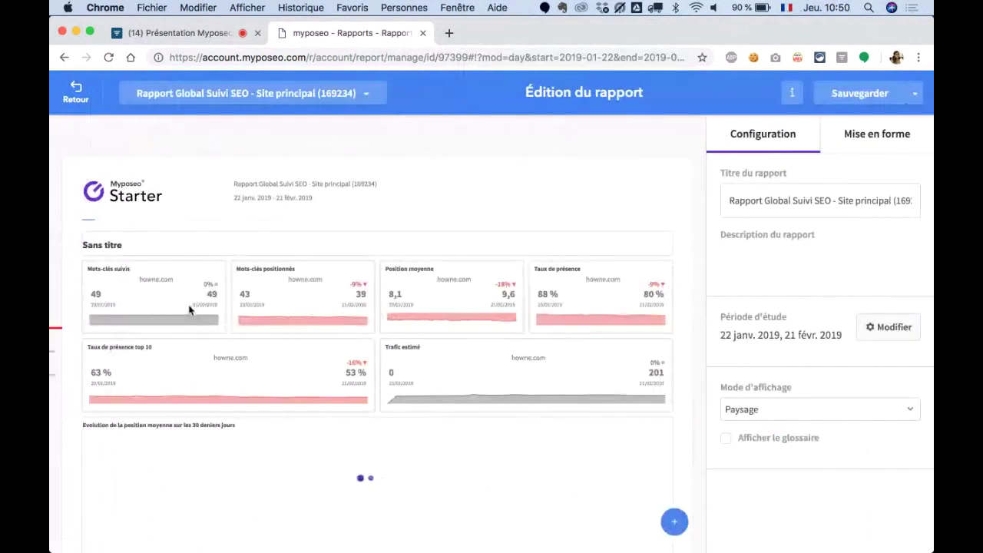
left_click(189, 310)
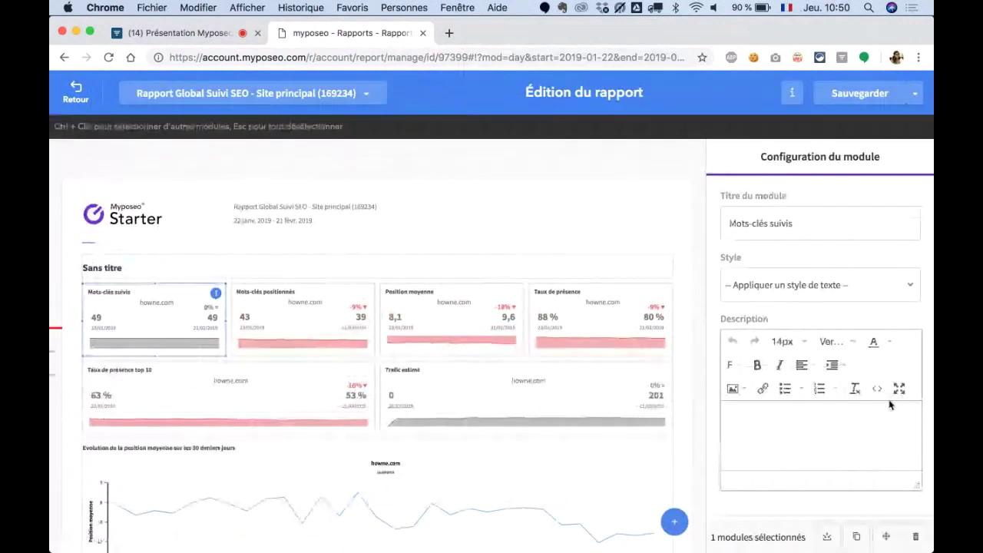
scroll(772, 320, "down", 2)
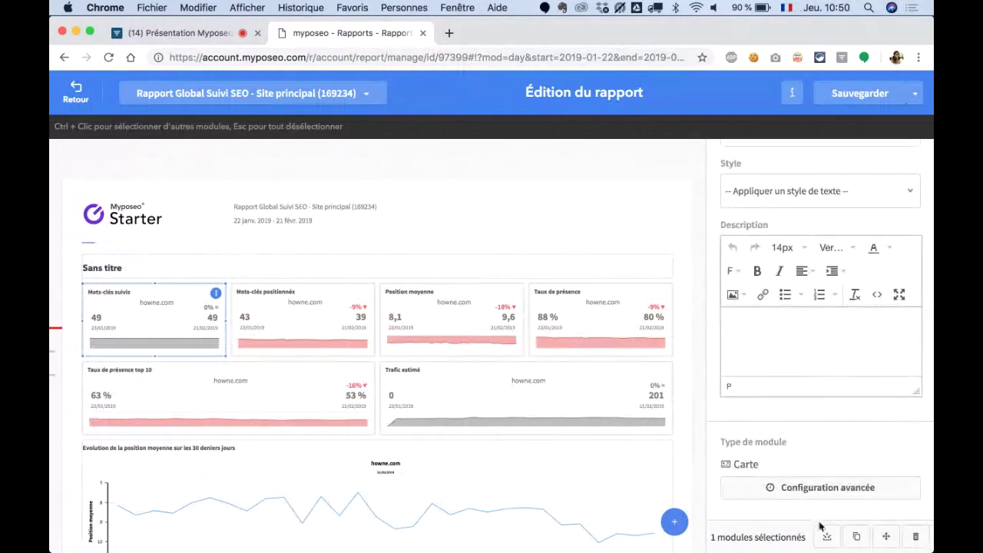
left_click_drag(191, 332, 419, 396)
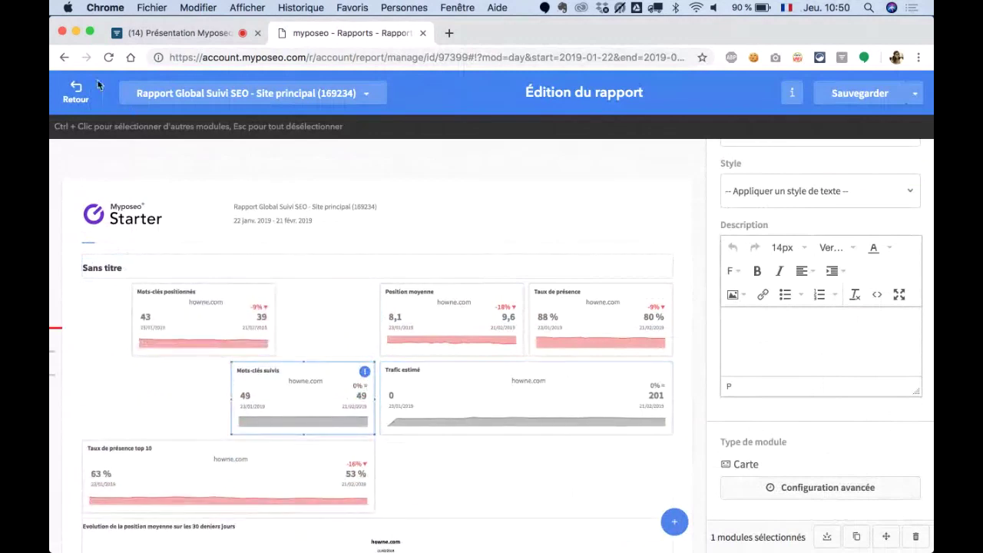
left_click(75, 91)
left_click(600, 212)
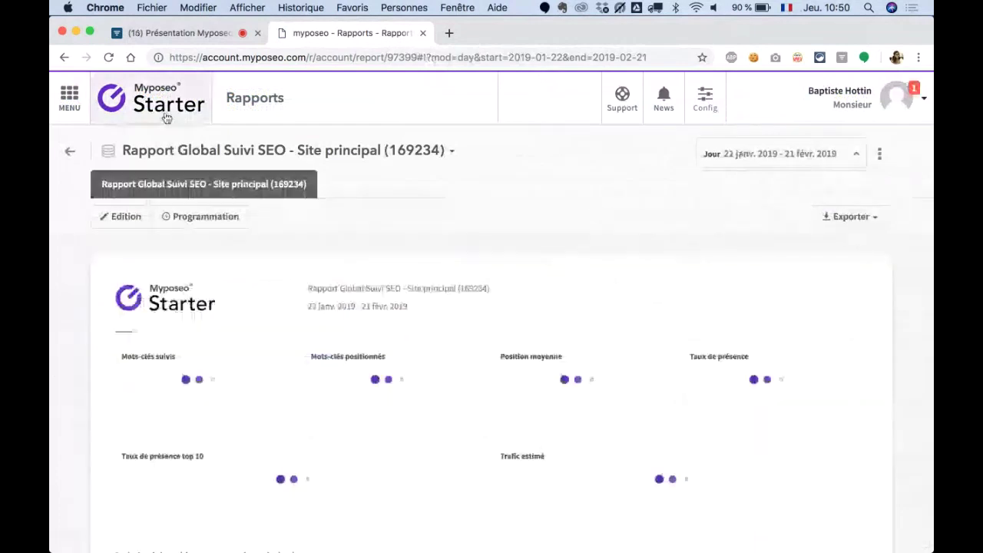
Step: Go to the Mon compte page via MENU and preview the Support and News dropdowns
left_click(69, 98)
left_click(199, 105)
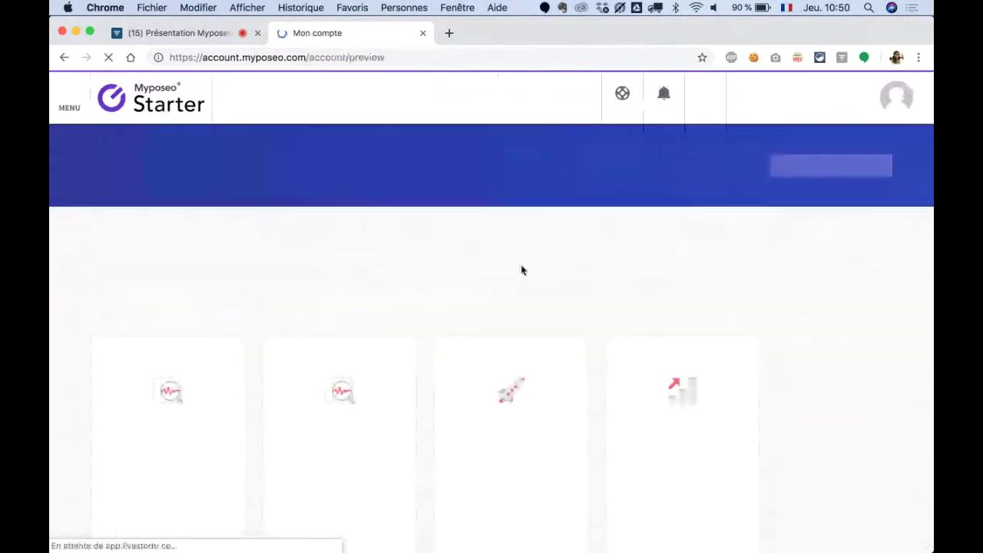
left_click(621, 110)
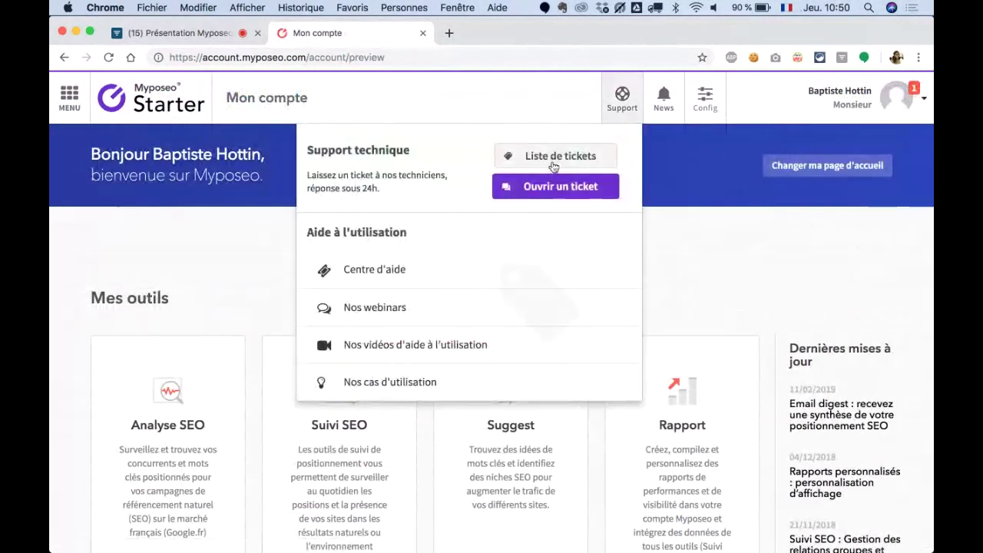
left_click(749, 262)
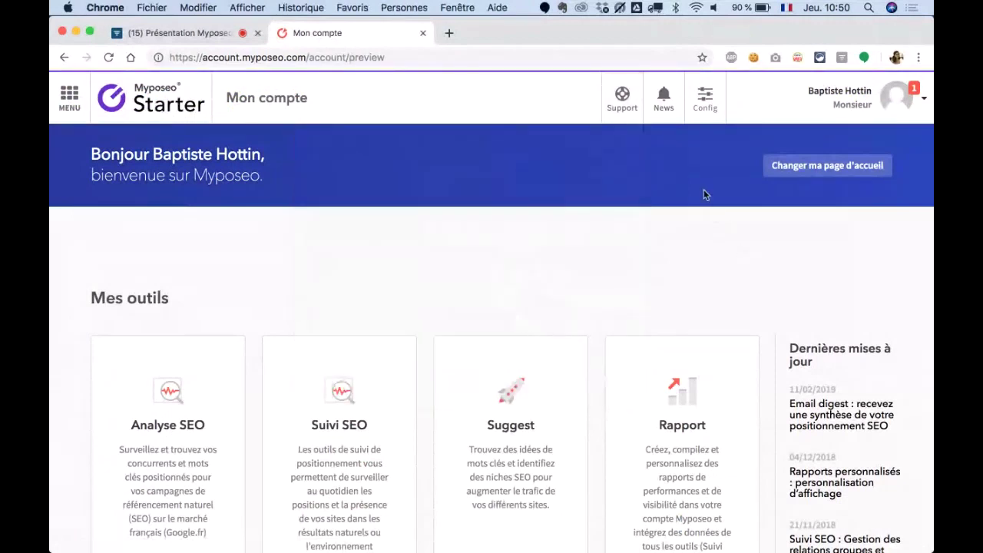
left_click(663, 107)
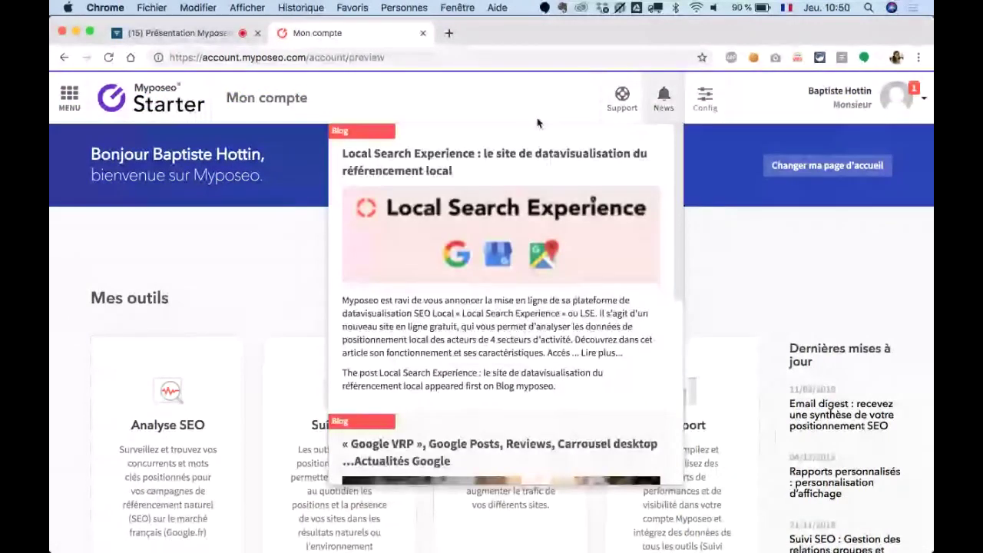
left_click(695, 234)
Step: Play the Keynote slideshow from slide 13, advancing to the Ressources en ligne section slide
mouse_move(382, 541)
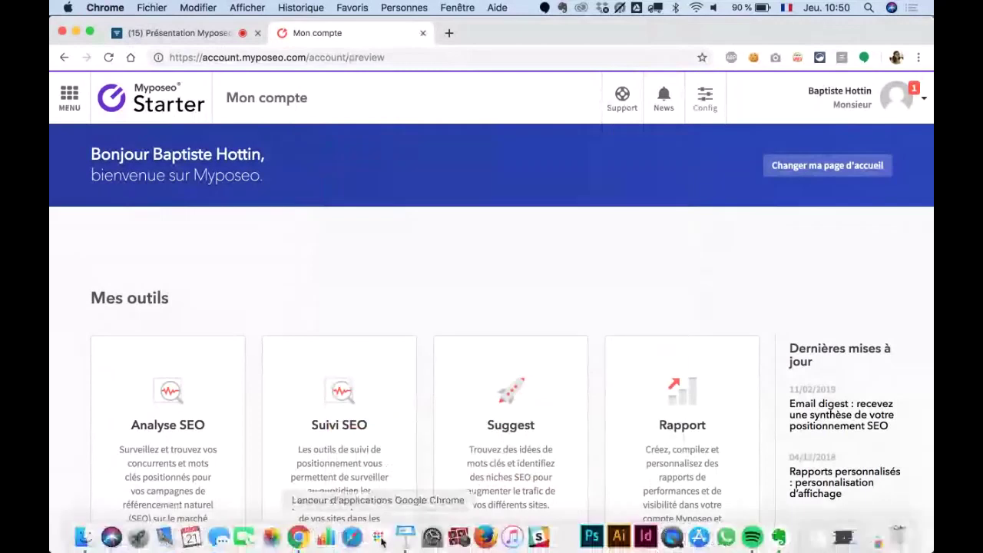
left_click(399, 540)
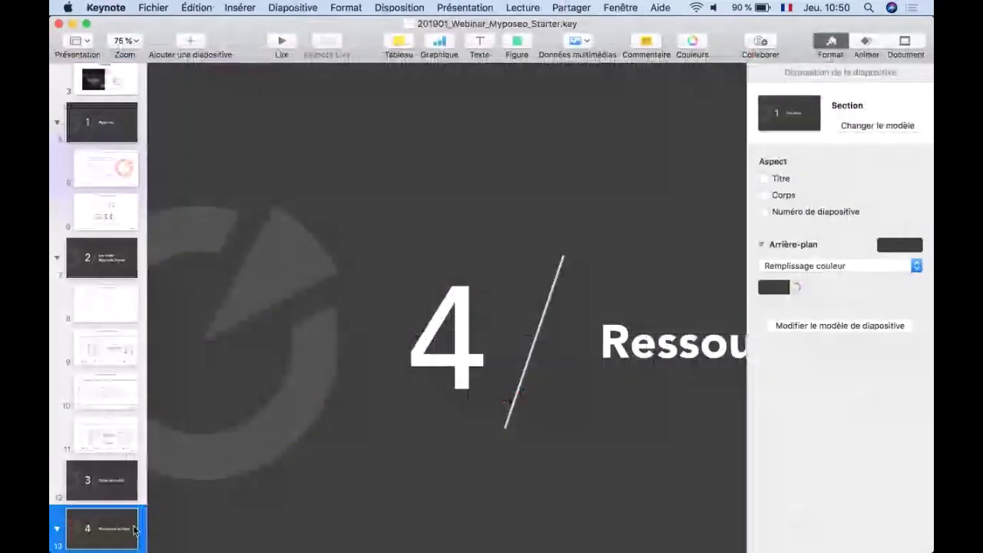
left_click(285, 43)
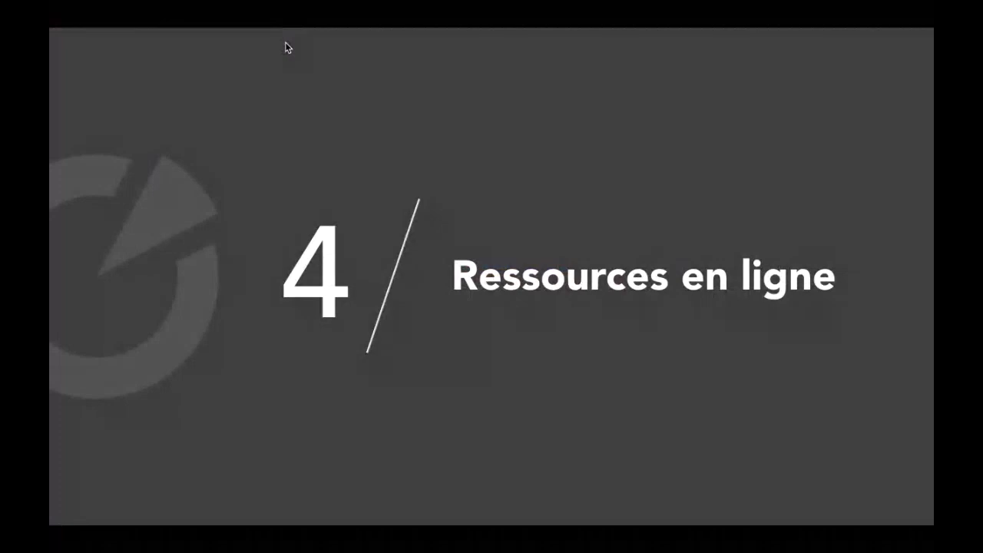
key("Right")
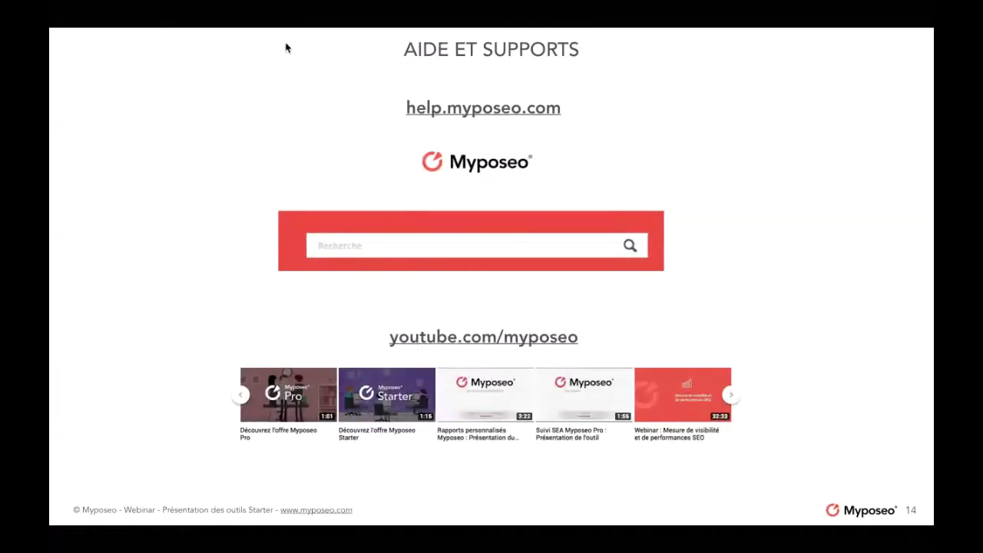